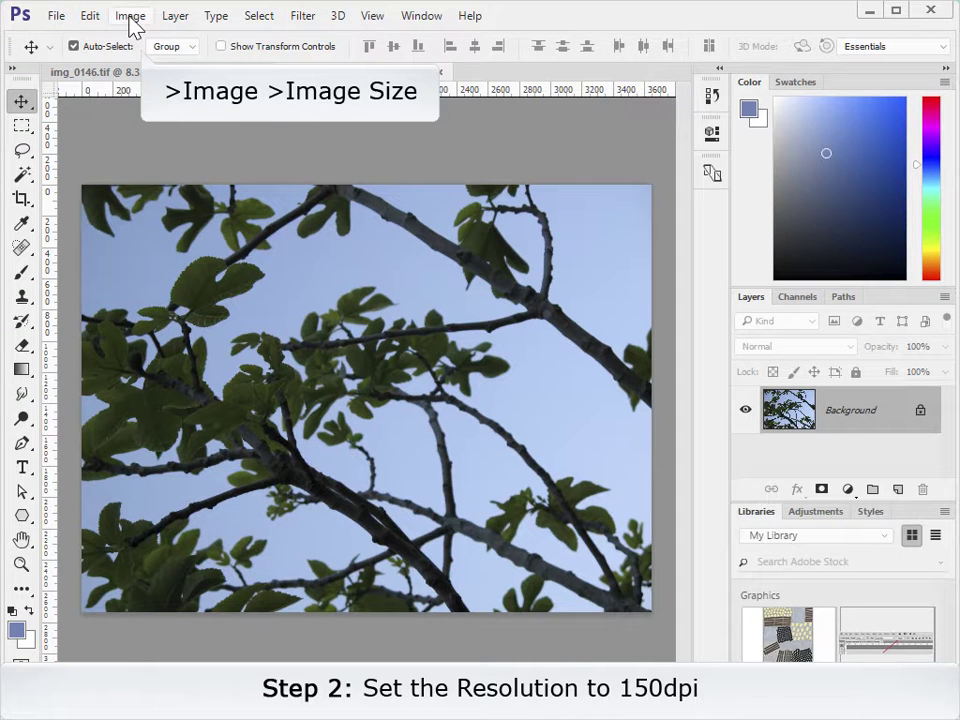
- Change the resolution from 180 to 150 ppi without resampling, keeping 3648×2736 pixels
left_click(130, 18)
left_click(169, 218)
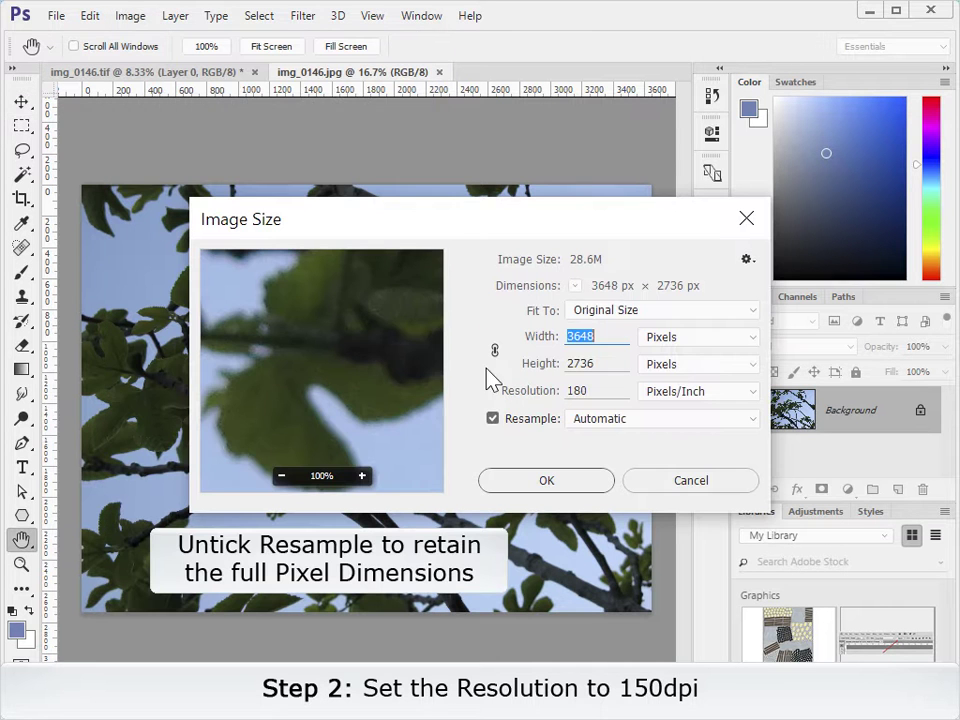
left_click(493, 419)
left_click(604, 393)
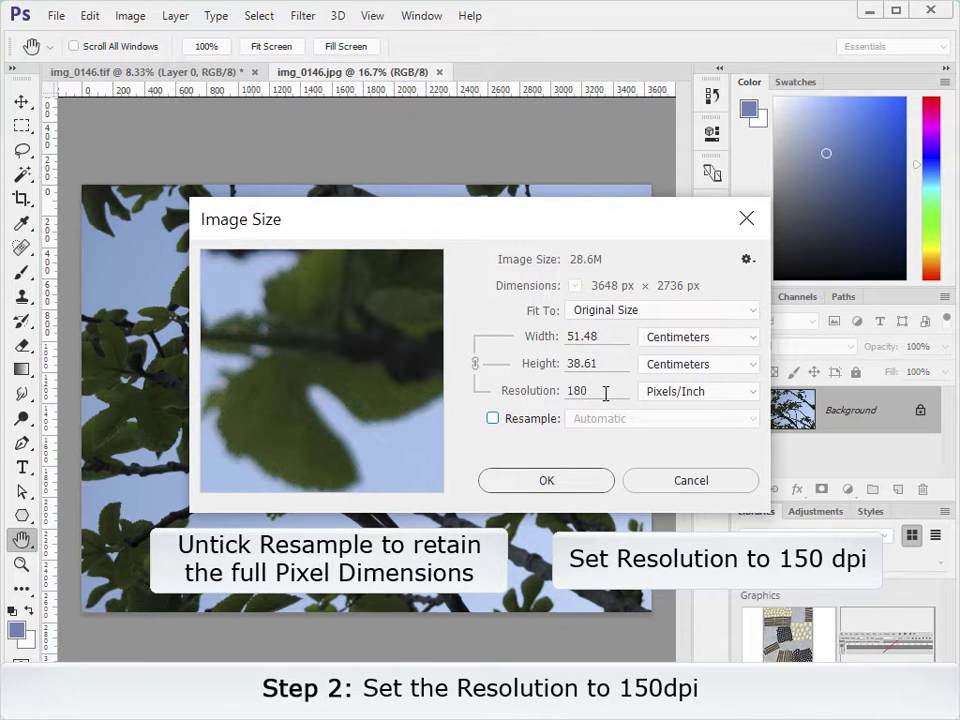
left_click_drag(604, 393, 551, 394)
type("150")
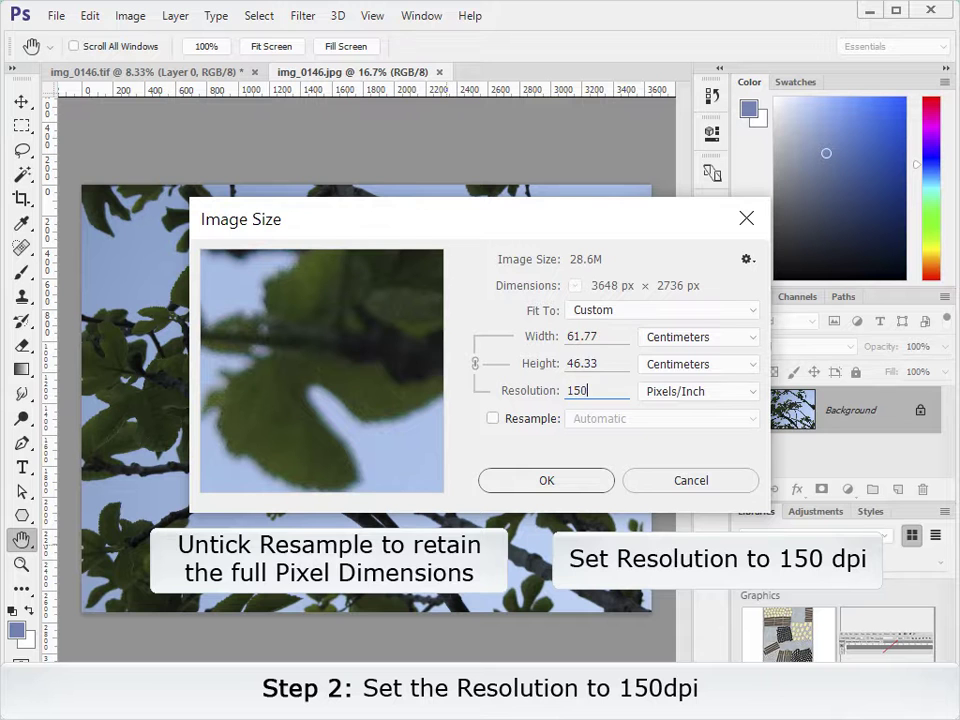
left_click(493, 418)
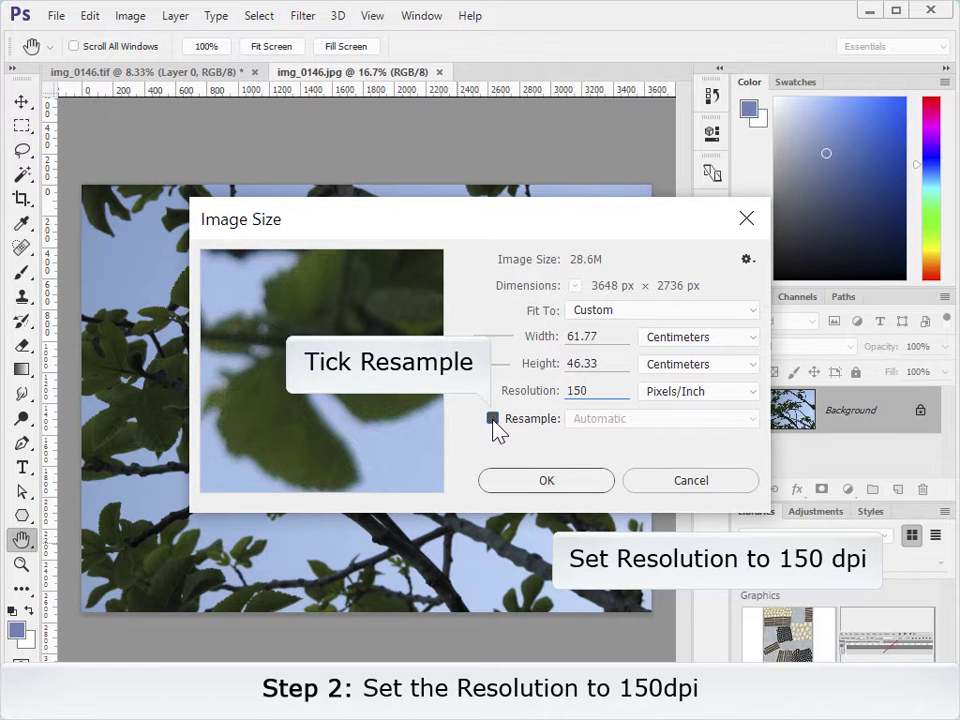
left_click(548, 481)
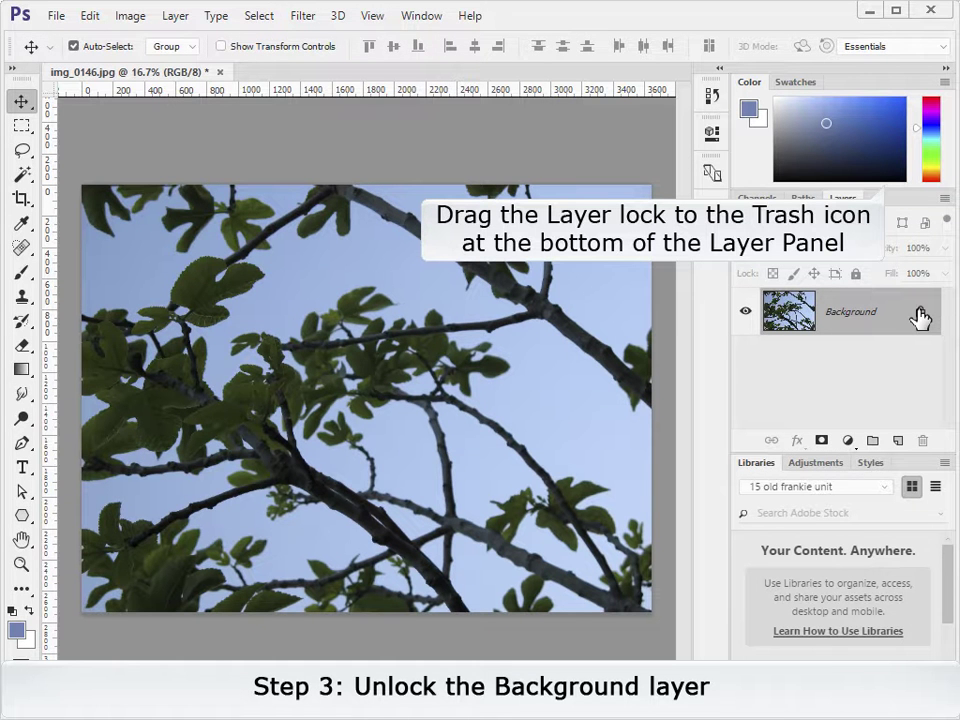
- Remove the Background layer's lock so it becomes Layer 0
left_click_drag(920, 316, 920, 438)
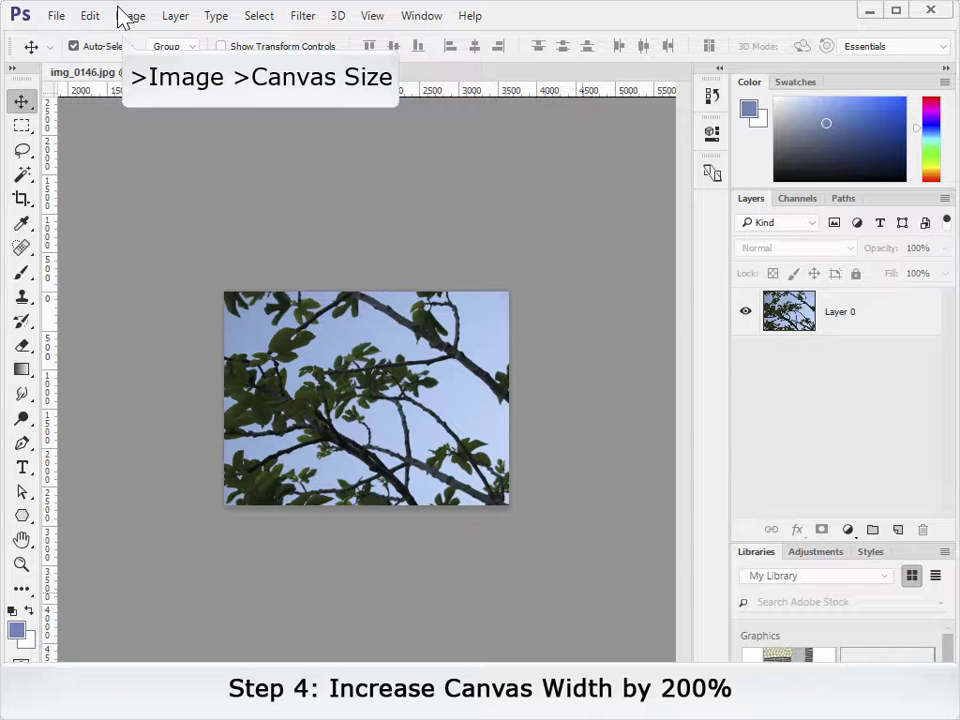
- Set the canvas width to 200 percent with a left anchor
left_click(127, 17)
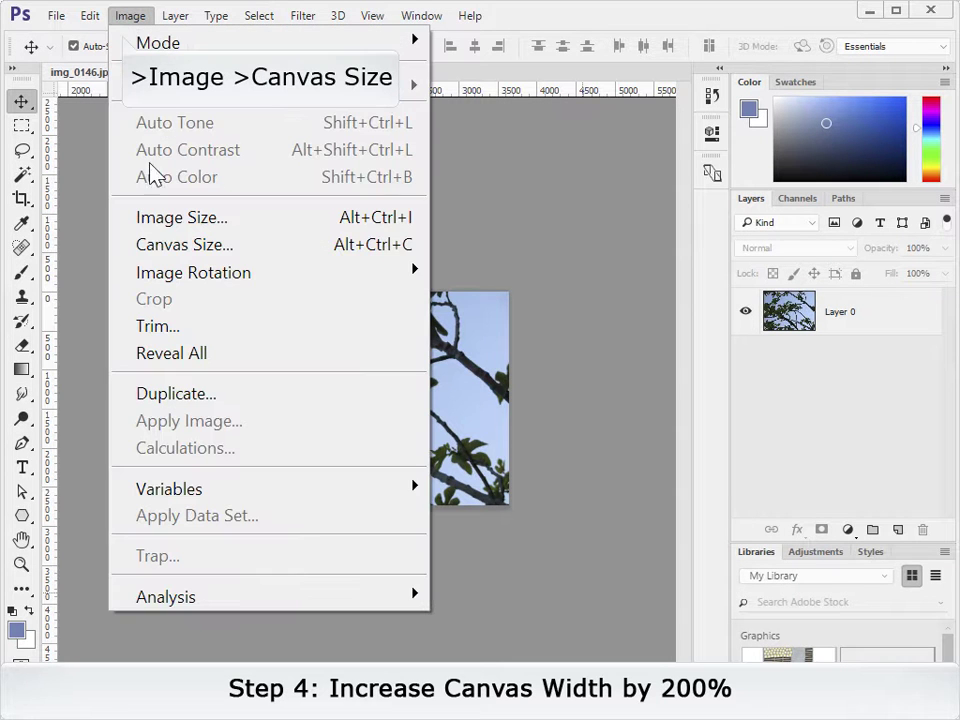
left_click(156, 246)
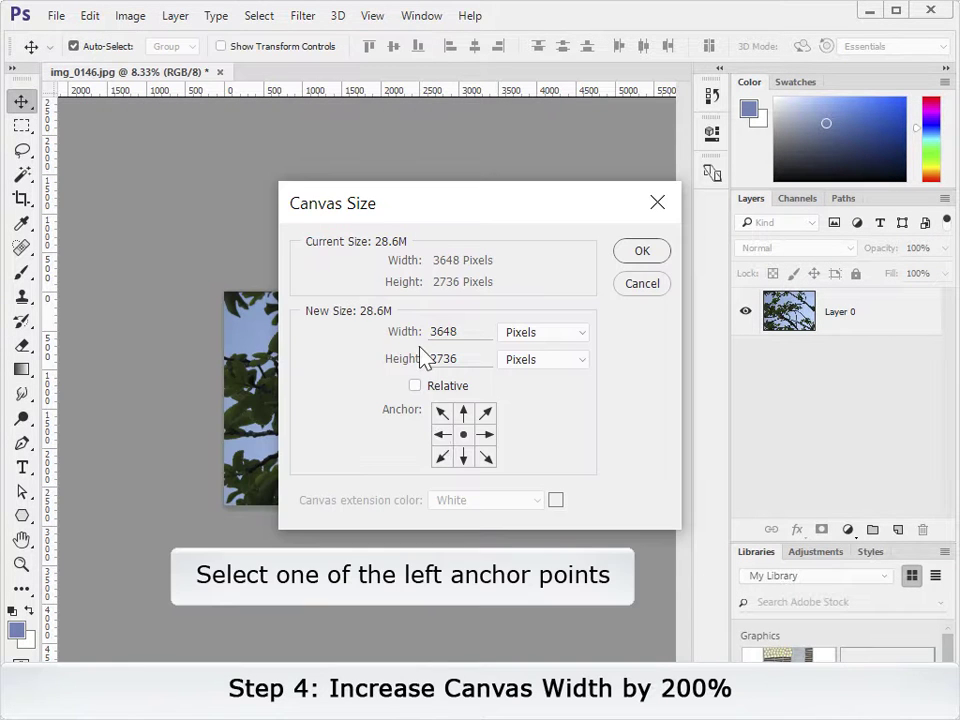
left_click(441, 435)
left_click(533, 336)
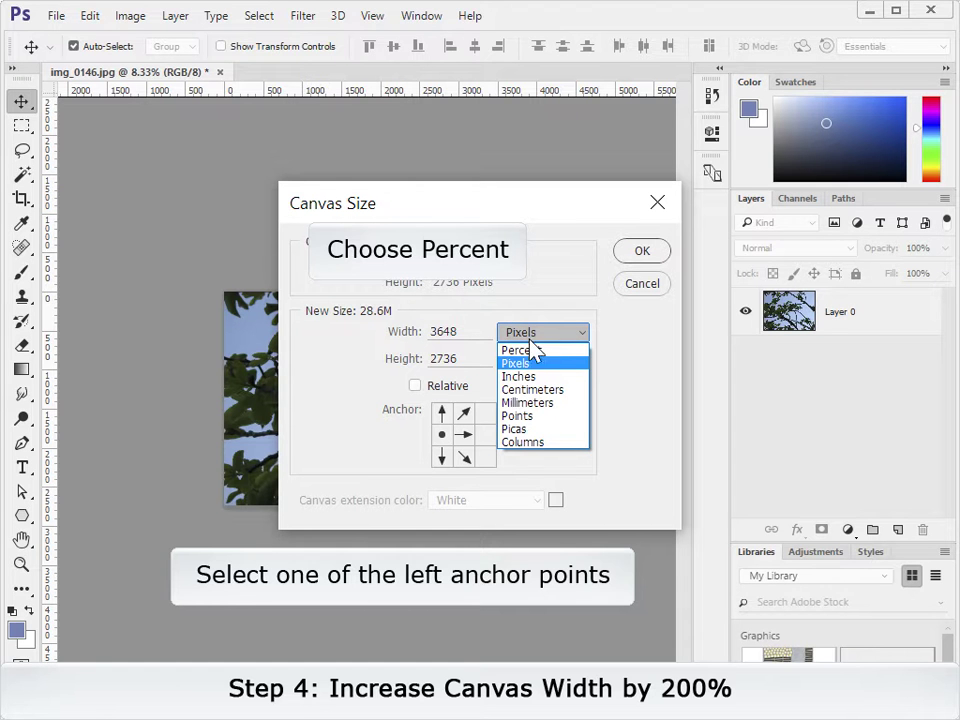
left_click(516, 350)
double_click(440, 332)
type("200")
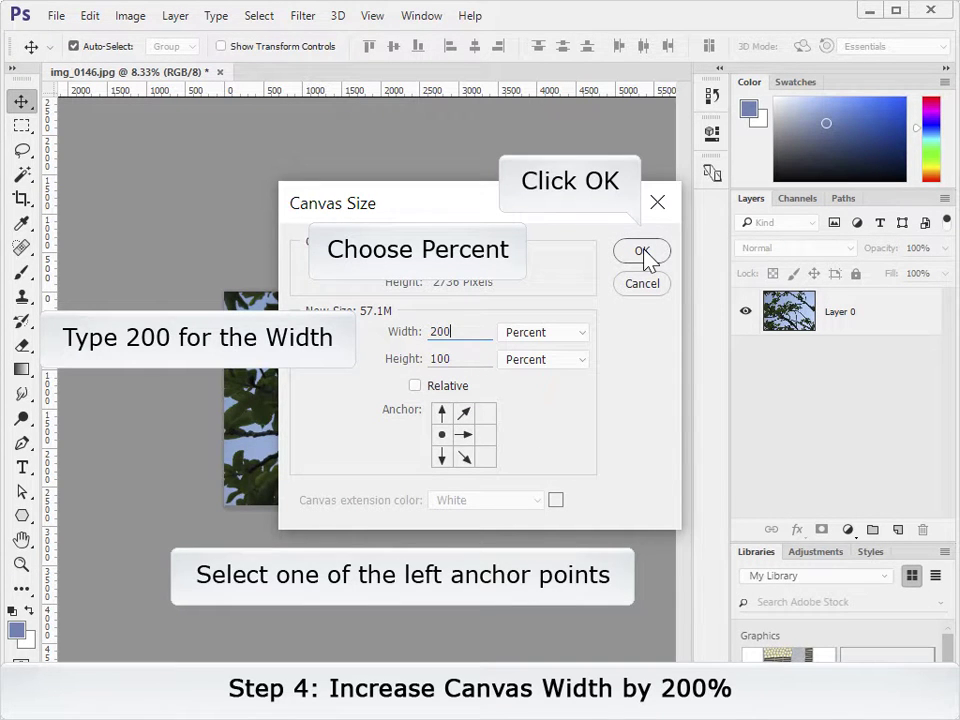
left_click(644, 252)
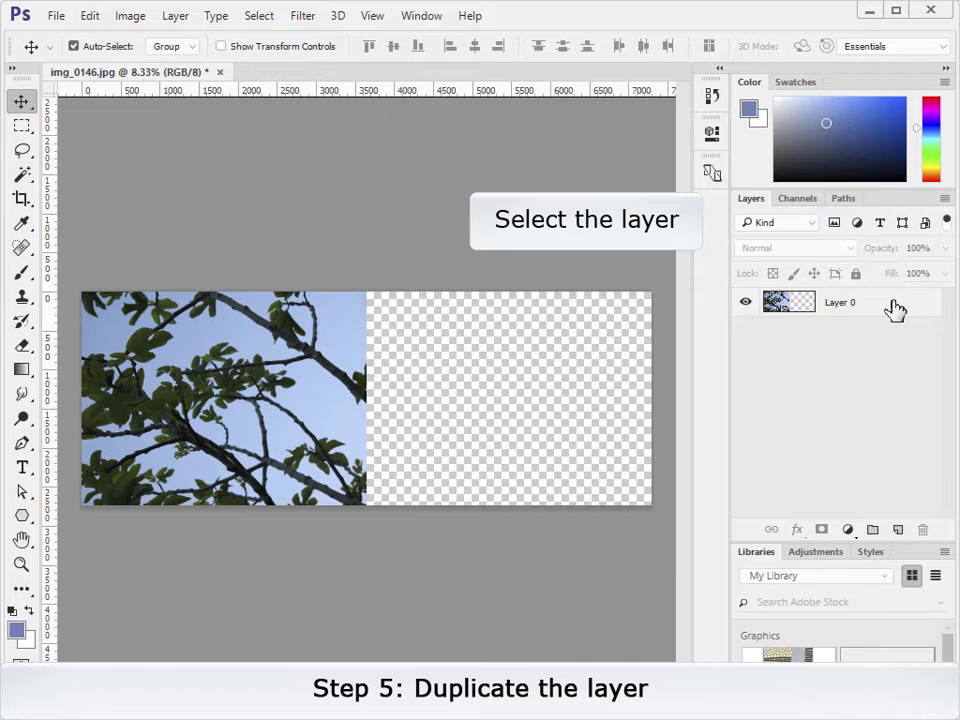
- Duplicate Layer 0 and drag the copy into the empty right half
left_click_drag(895, 309, 896, 528)
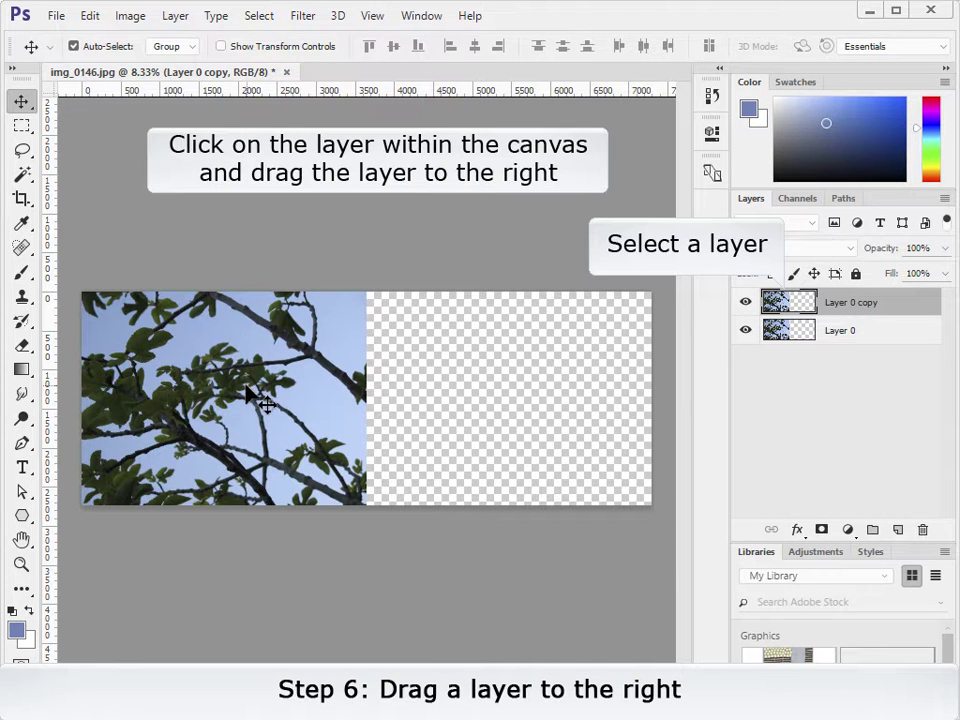
left_click_drag(212, 380, 488, 381)
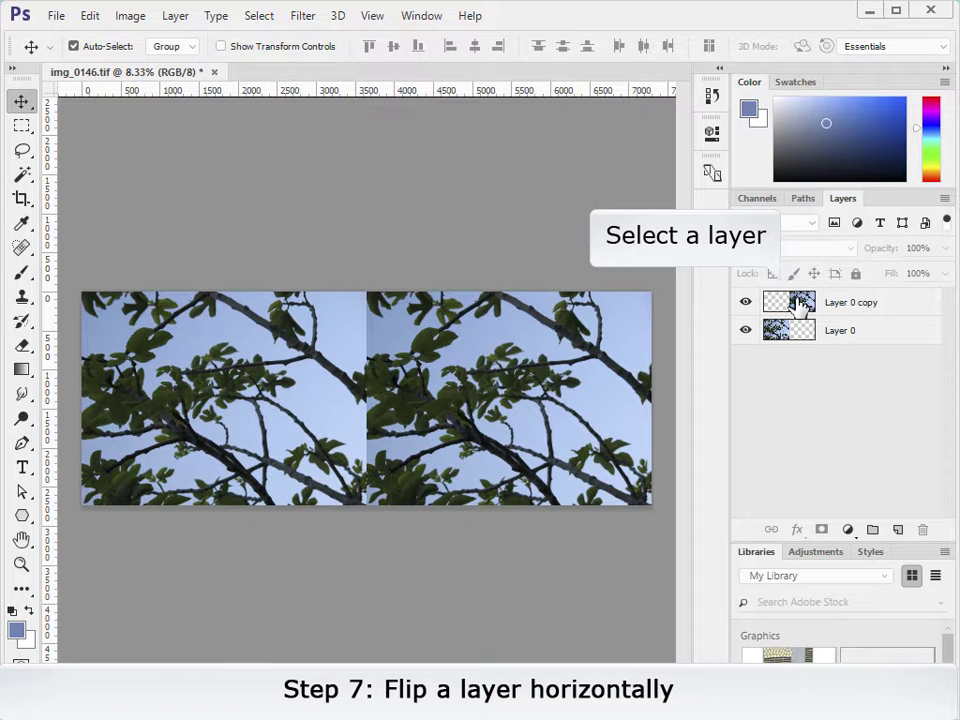
- Flip Layer 0 copy horizontally and merge it down into Layer 0
left_click(800, 305)
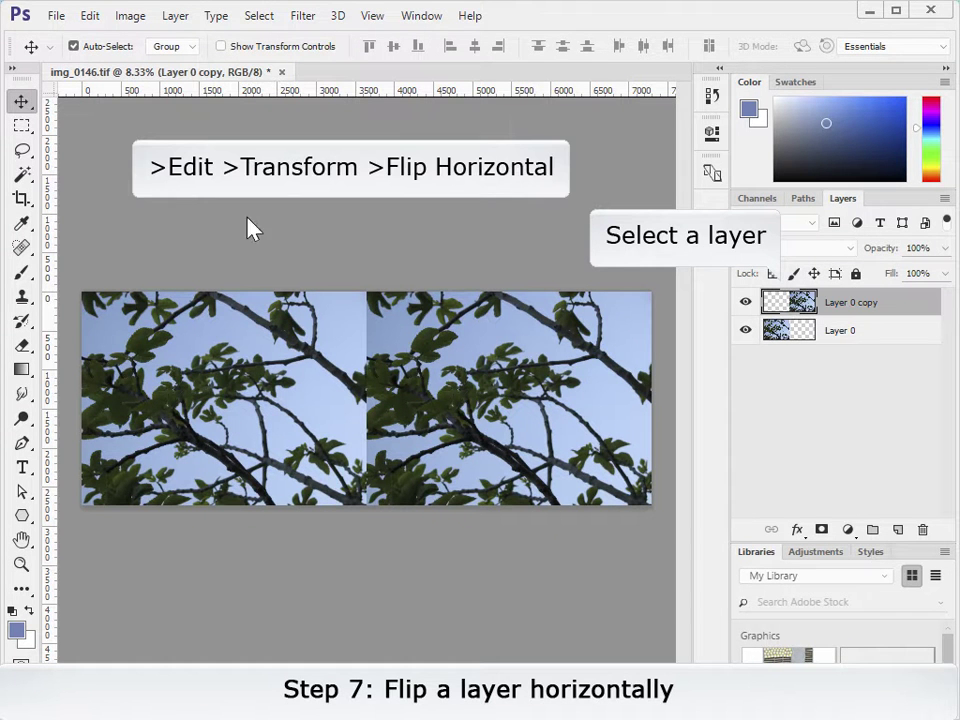
left_click(92, 17)
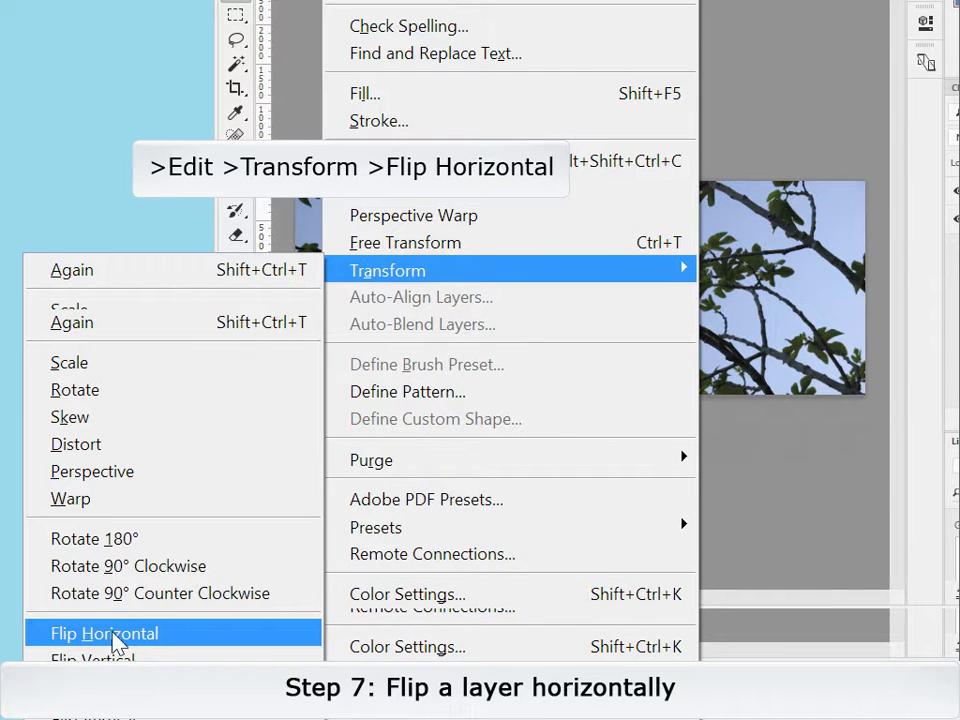
left_click(112, 634)
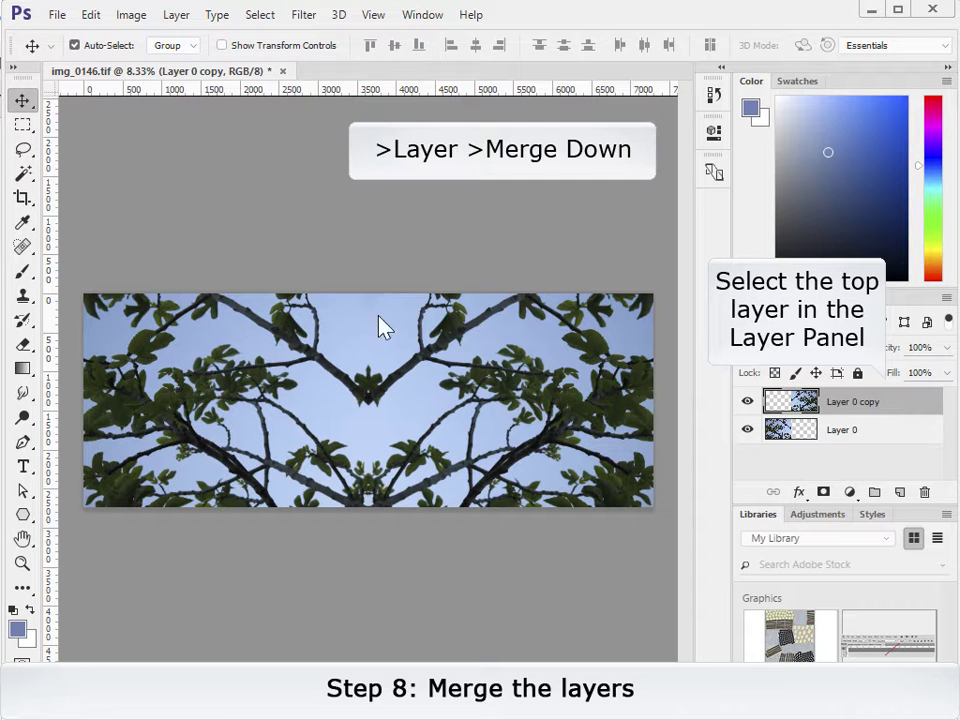
left_click(175, 18)
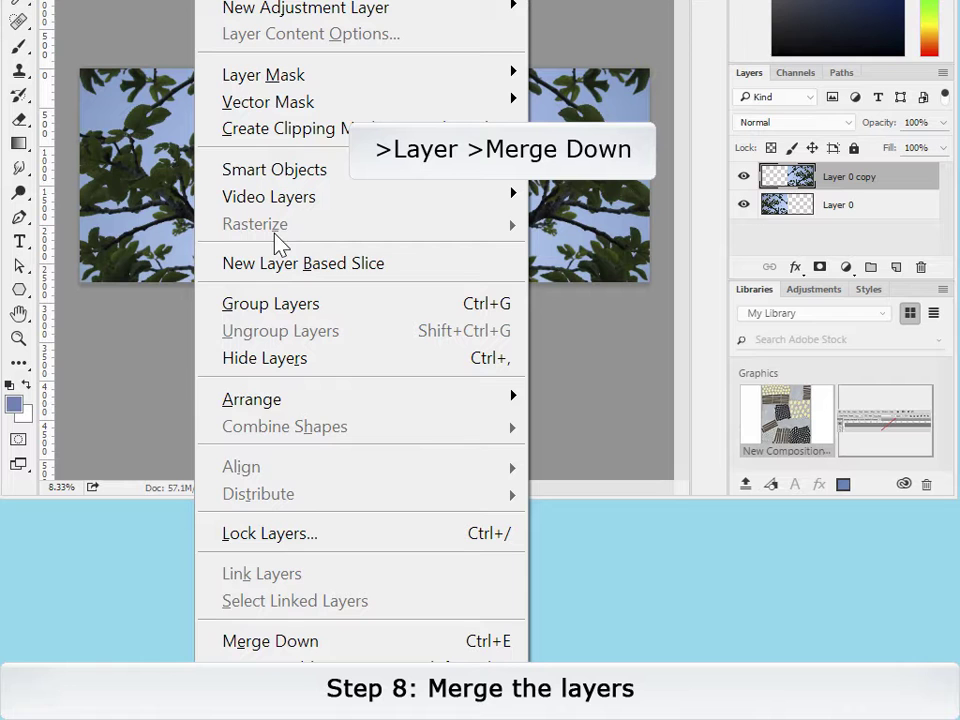
left_click(296, 643)
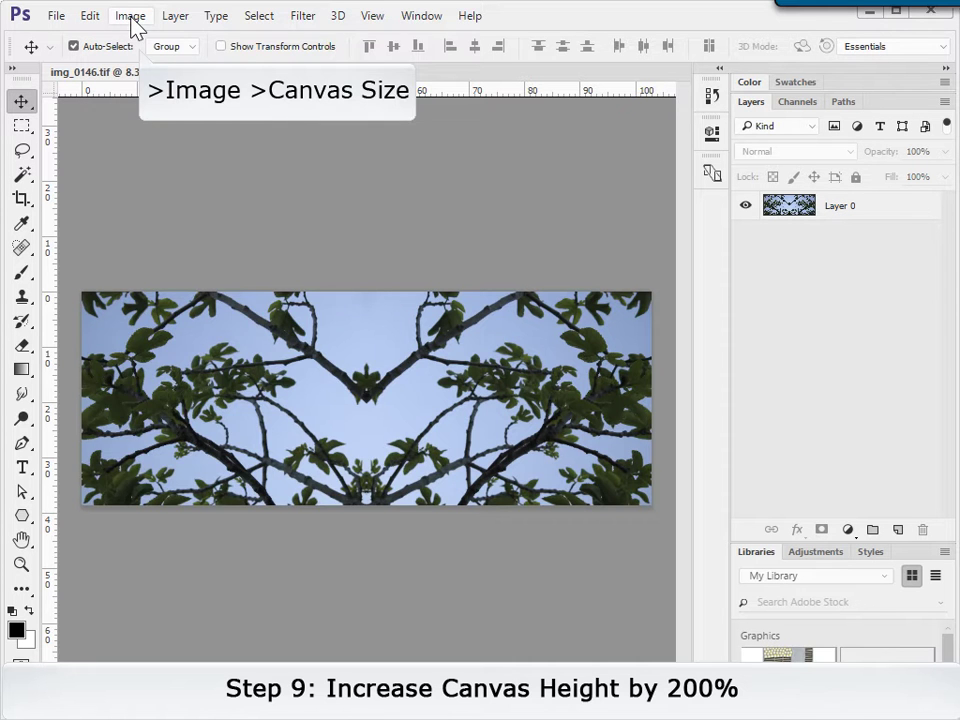
- Set the canvas height to 200 percent with a top anchor
left_click(131, 20)
left_click(174, 248)
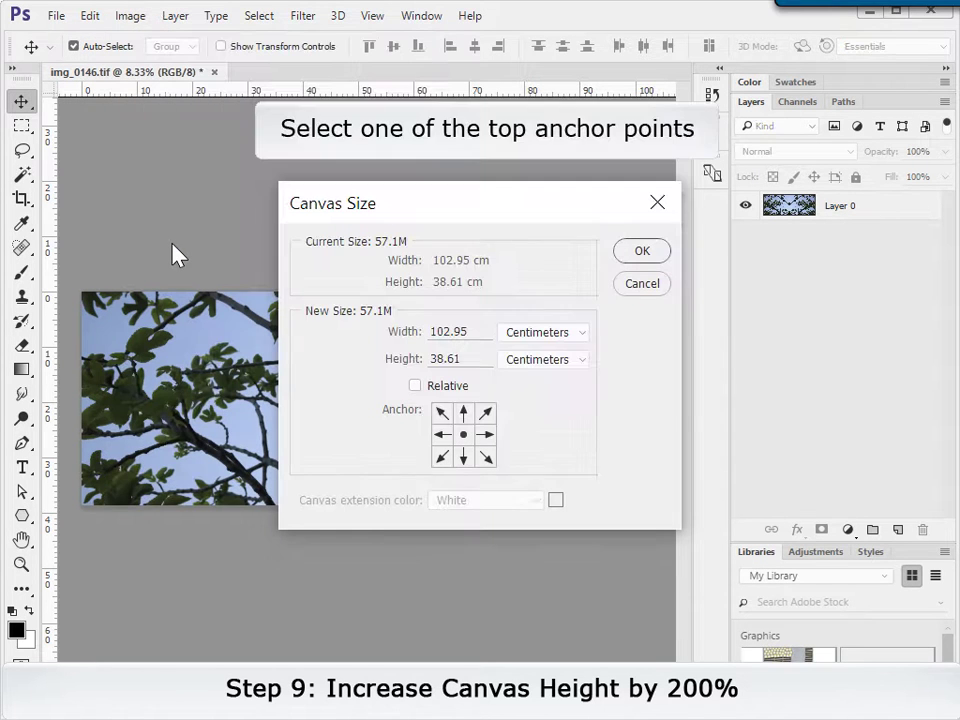
left_click(465, 413)
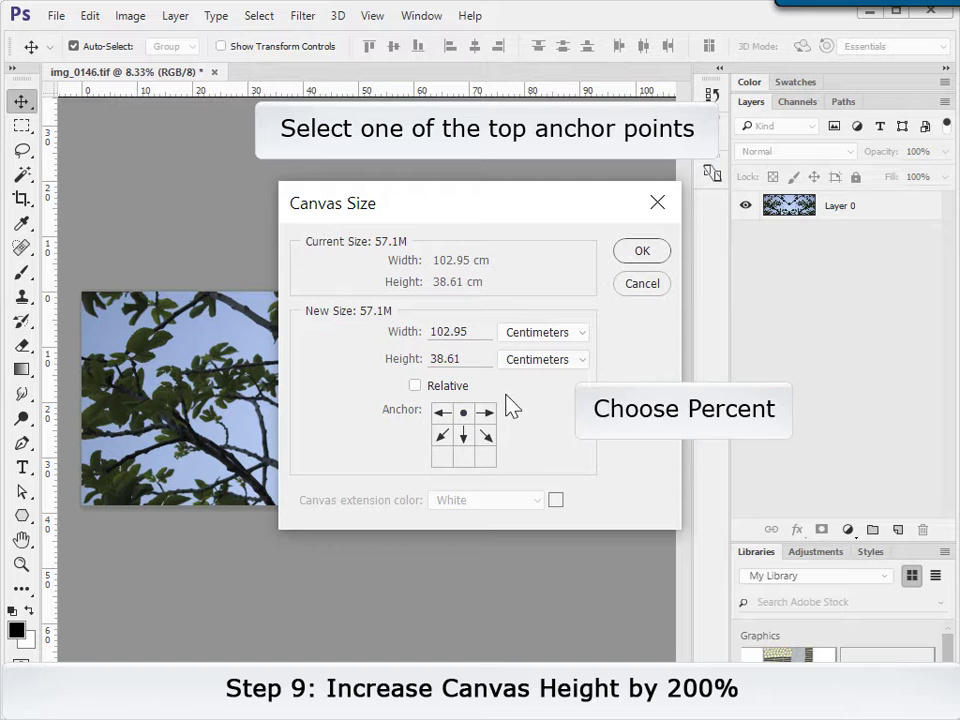
left_click(518, 338)
left_click(520, 350)
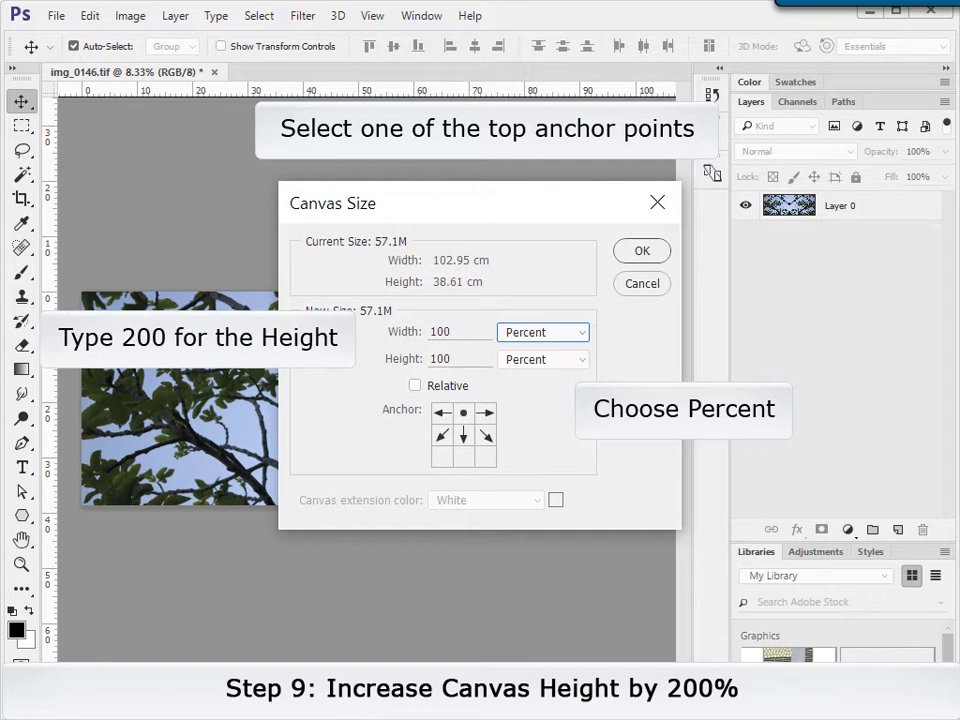
double_click(430, 358)
type("200")
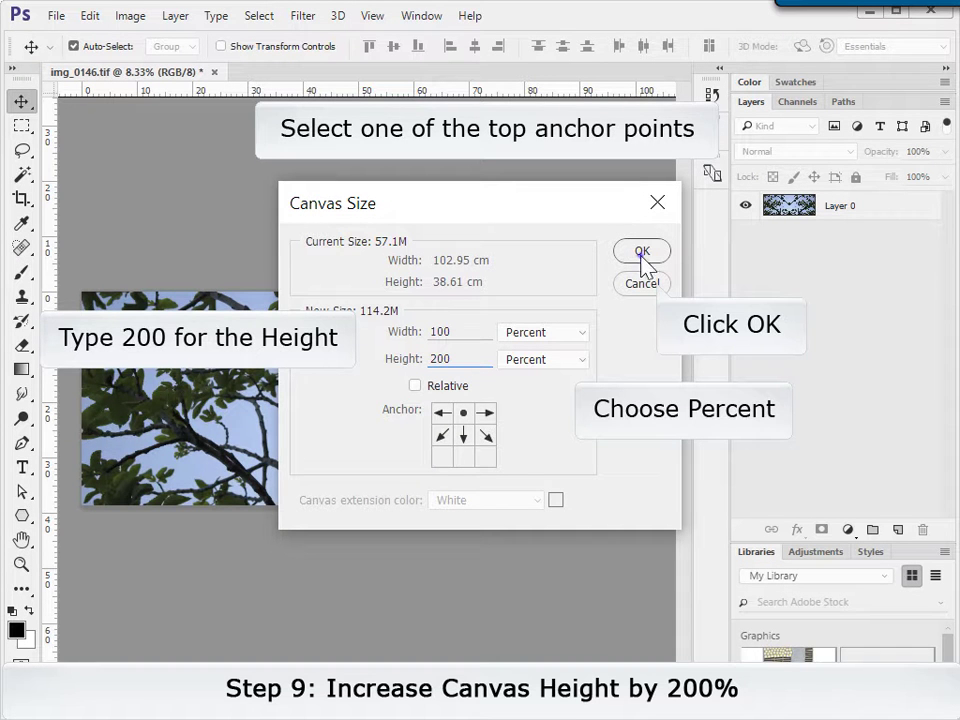
left_click(640, 253)
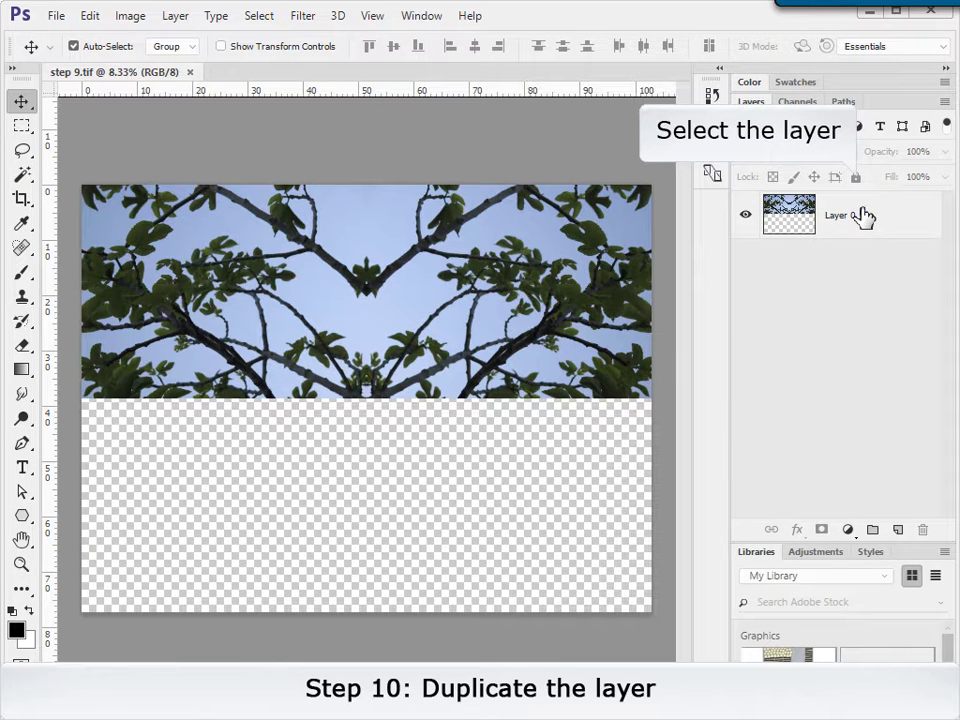
- Duplicate Layer 0 and drag the copy down into the empty lower half
left_click_drag(861, 214, 897, 529)
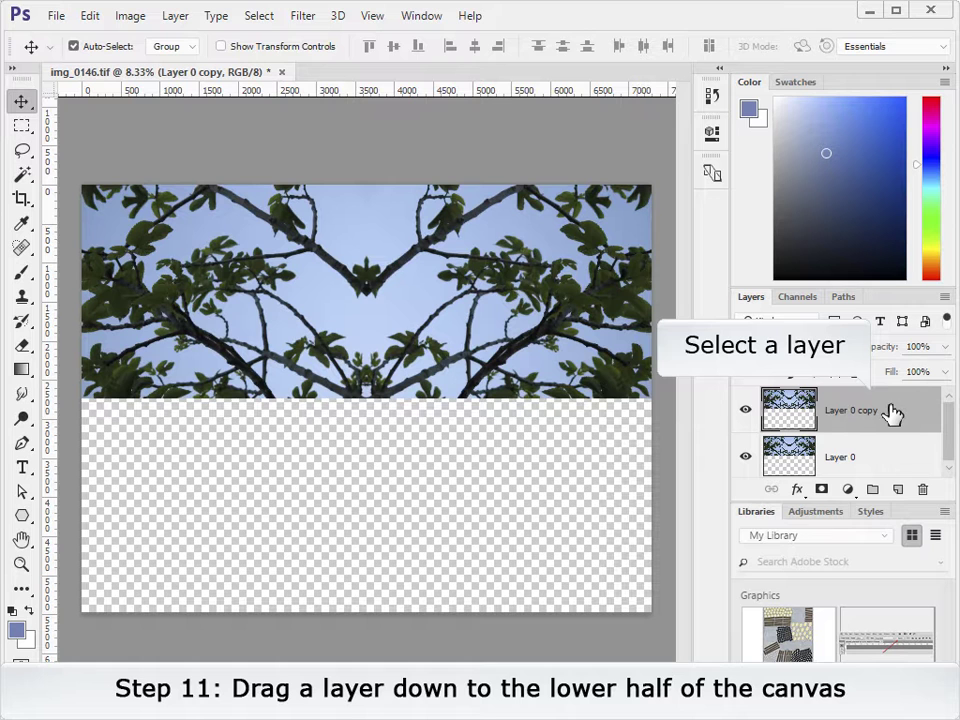
left_click_drag(389, 259, 386, 466)
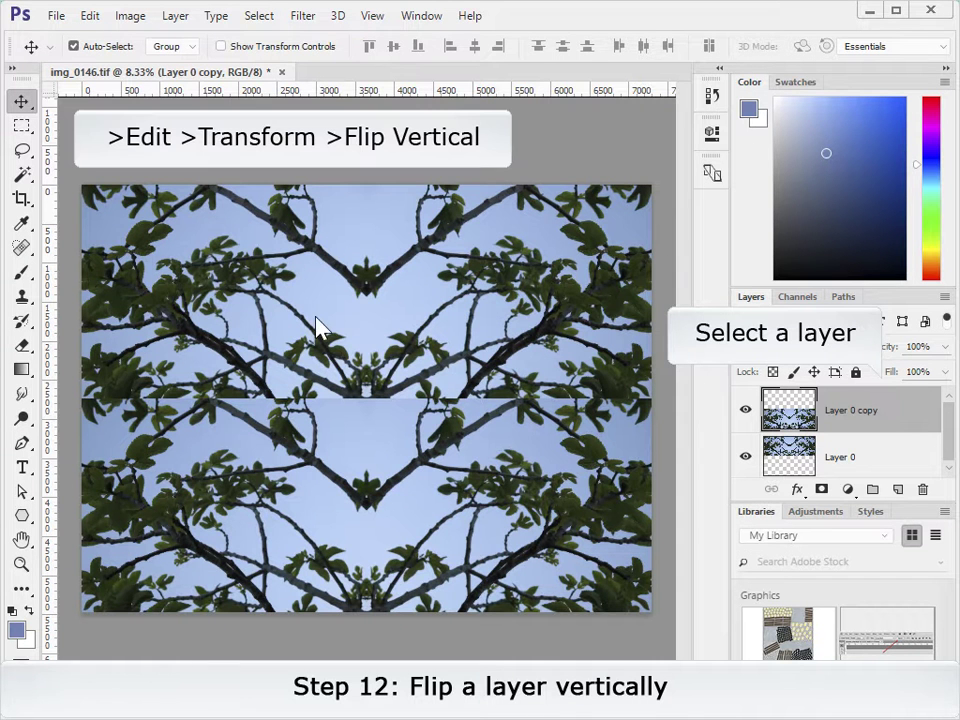
- Flip the lower copy vertically, then flatten the image into one layer
left_click(89, 16)
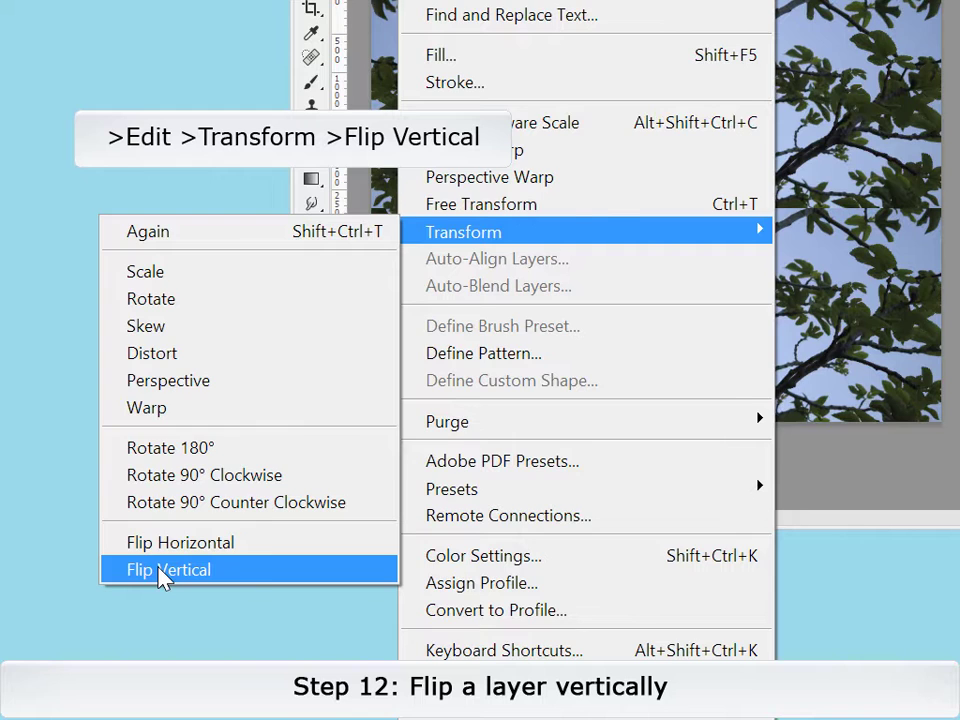
left_click(160, 570)
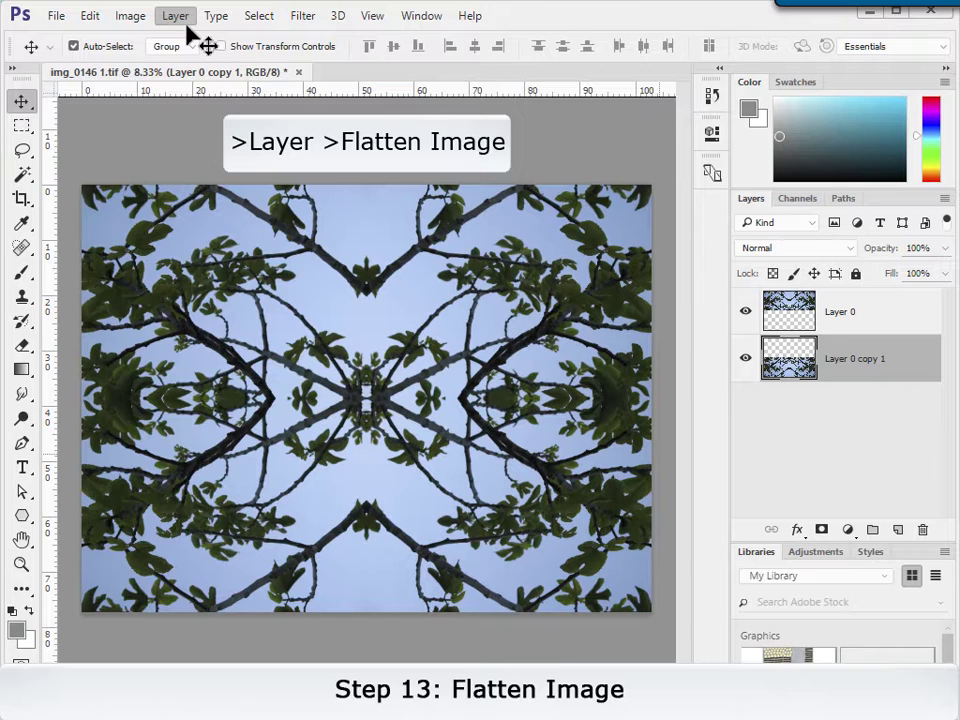
left_click(178, 18)
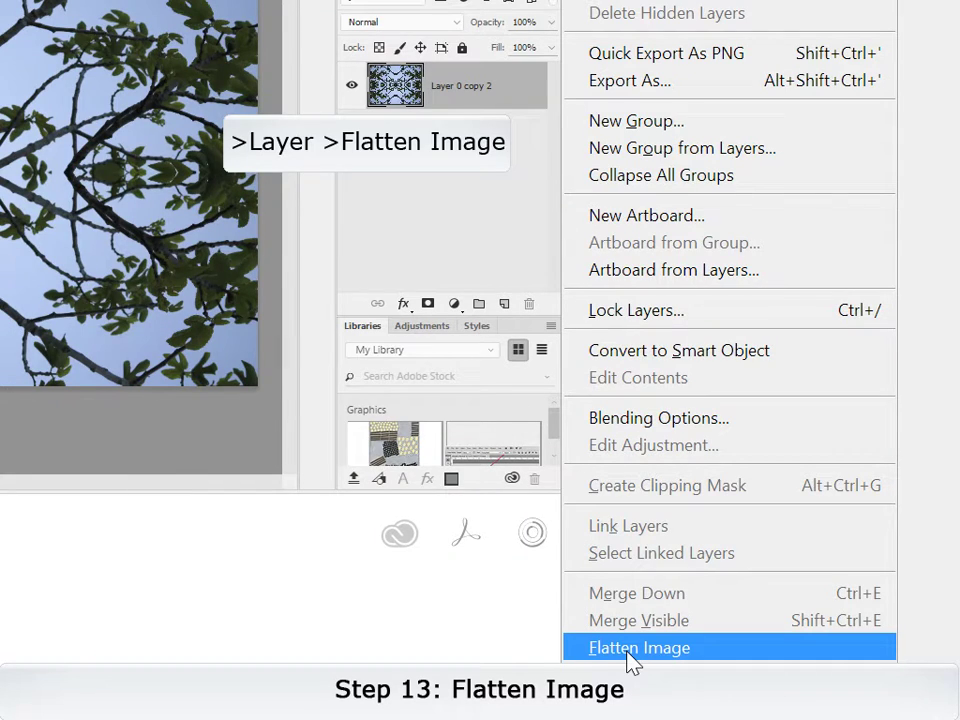
left_click(630, 650)
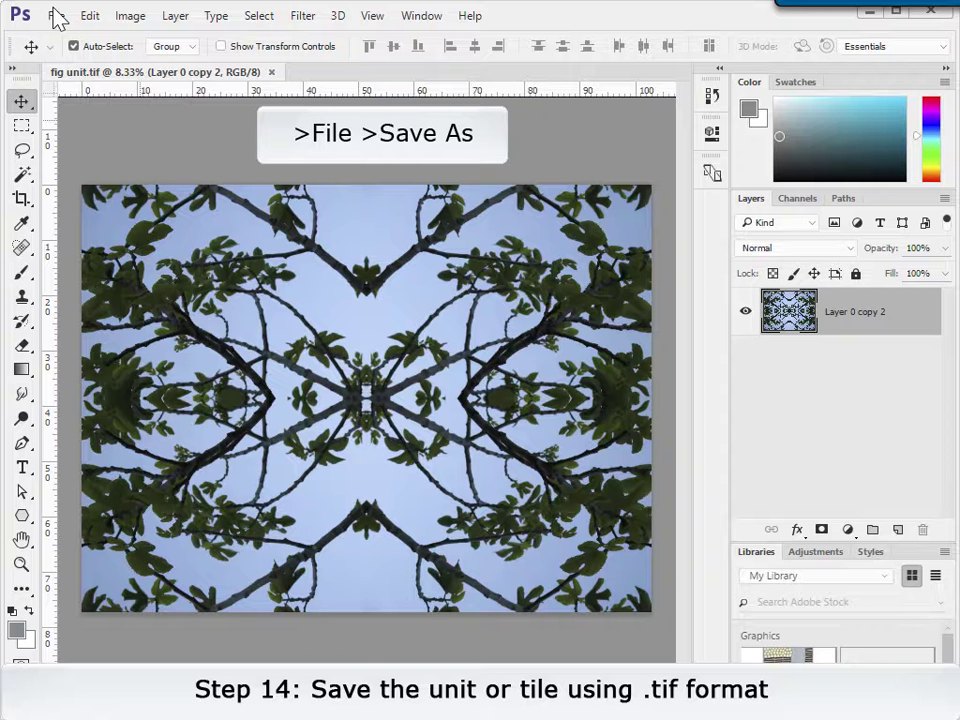
- Save the tile as 'fig unit' in TIFF format with no compression
left_click(56, 15)
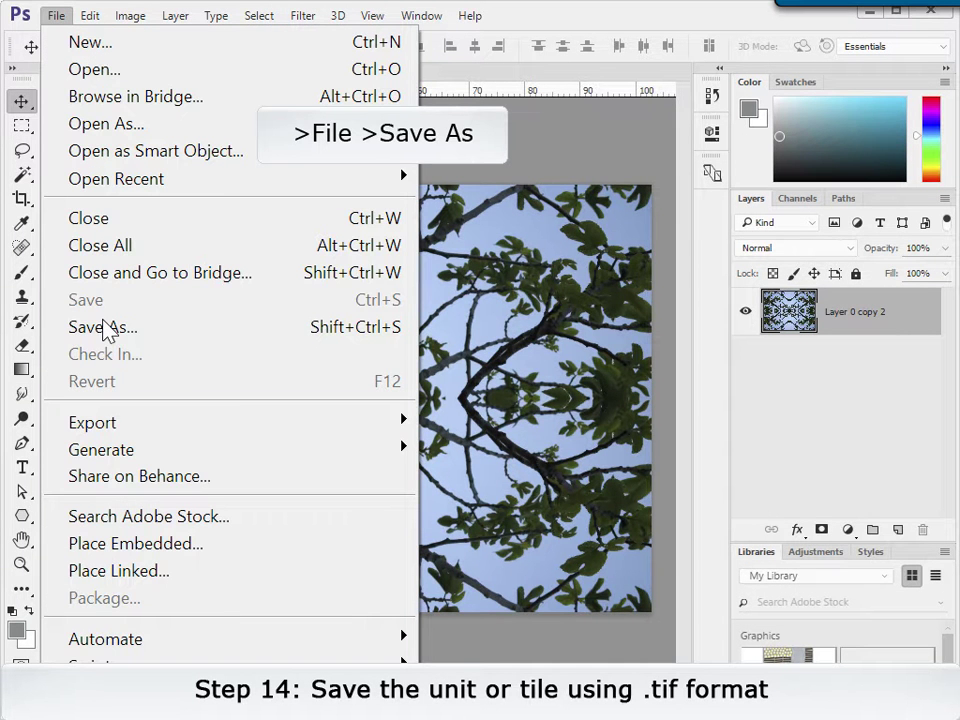
left_click(104, 326)
type("fig unit.tif")
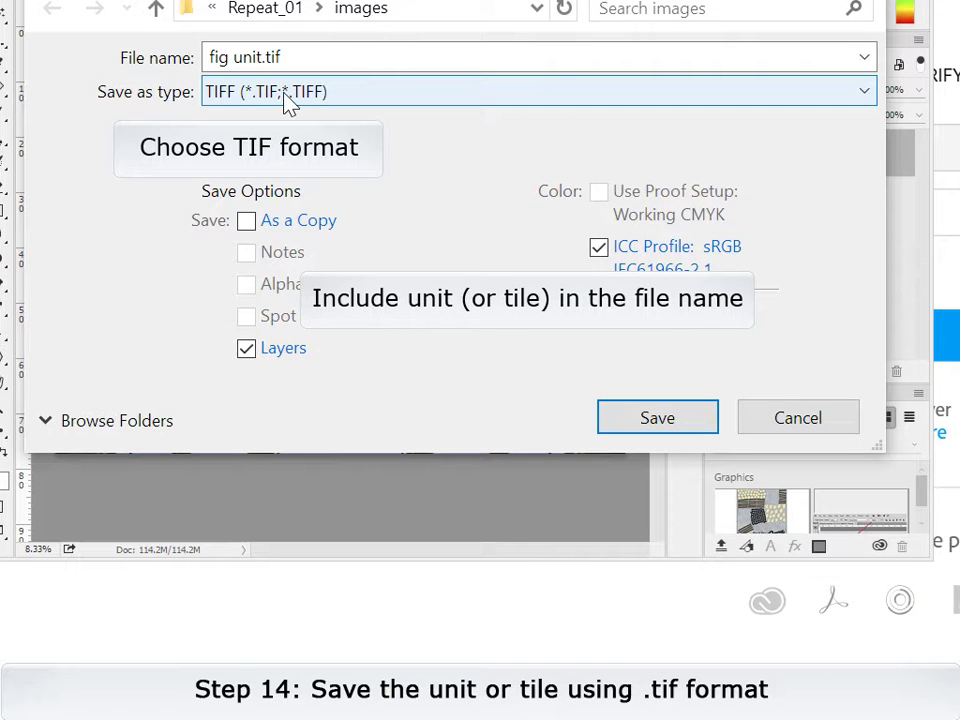
left_click(285, 96)
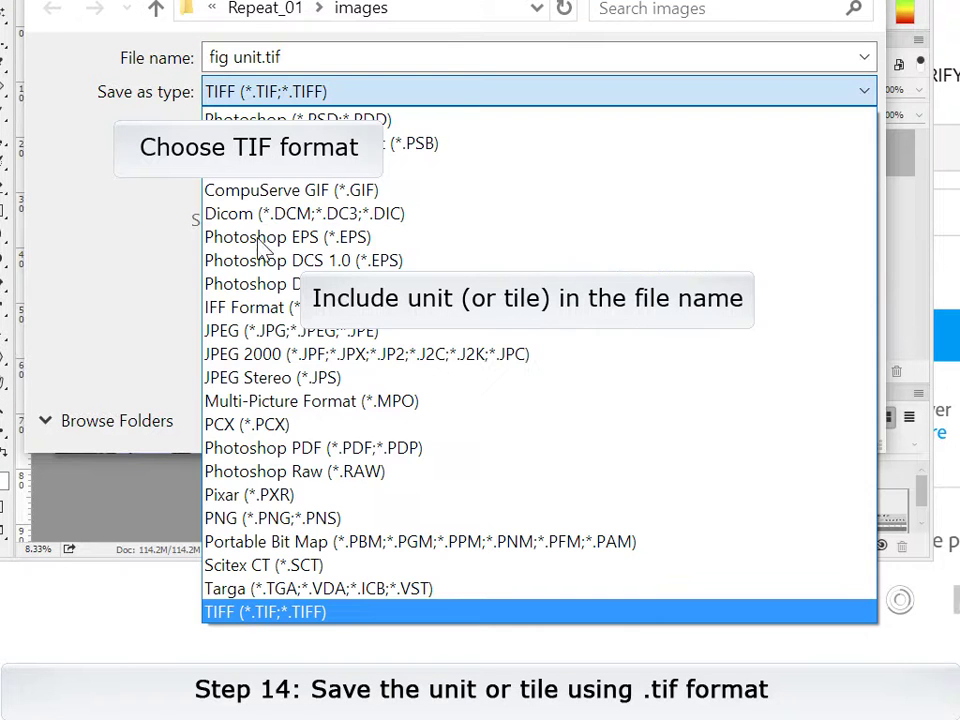
left_click(257, 615)
left_click(643, 418)
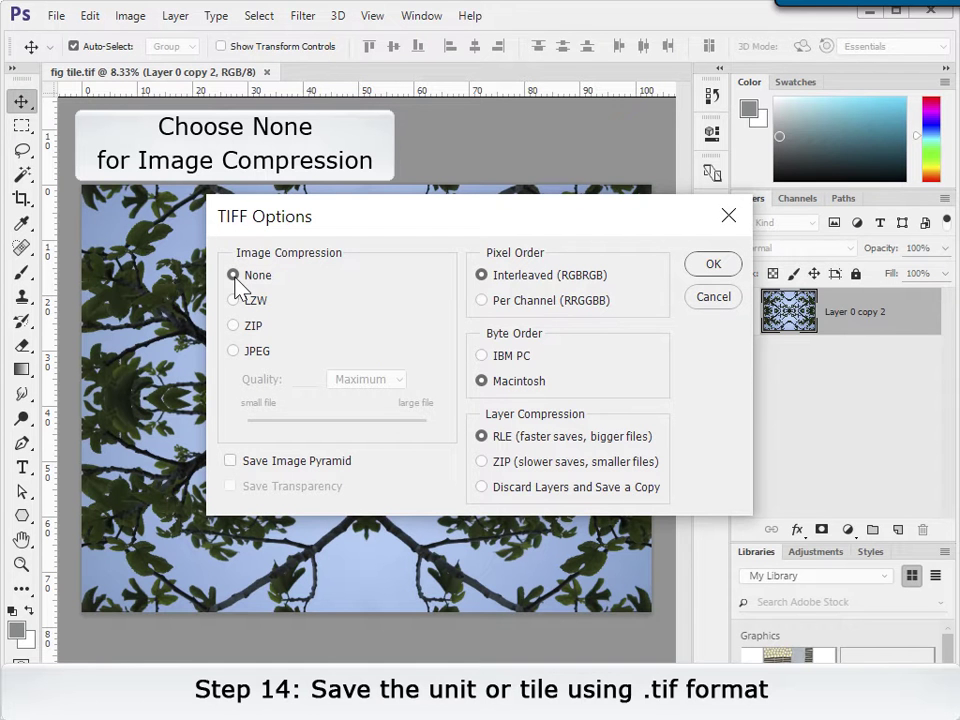
left_click(714, 265)
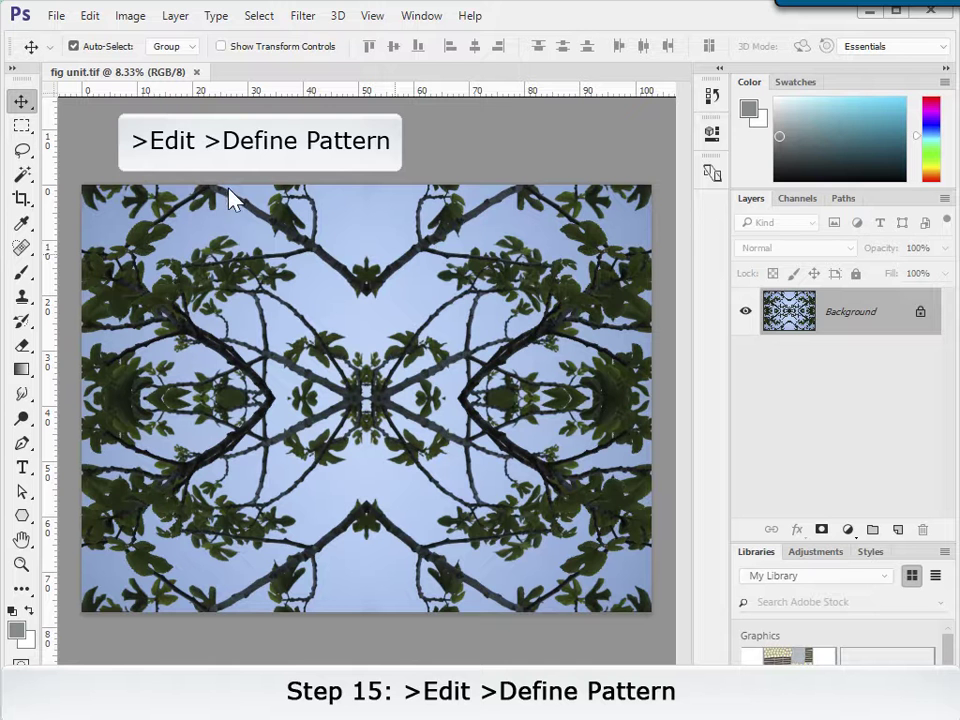
- Define the tile as a pattern named fig unit.tif
left_click(90, 16)
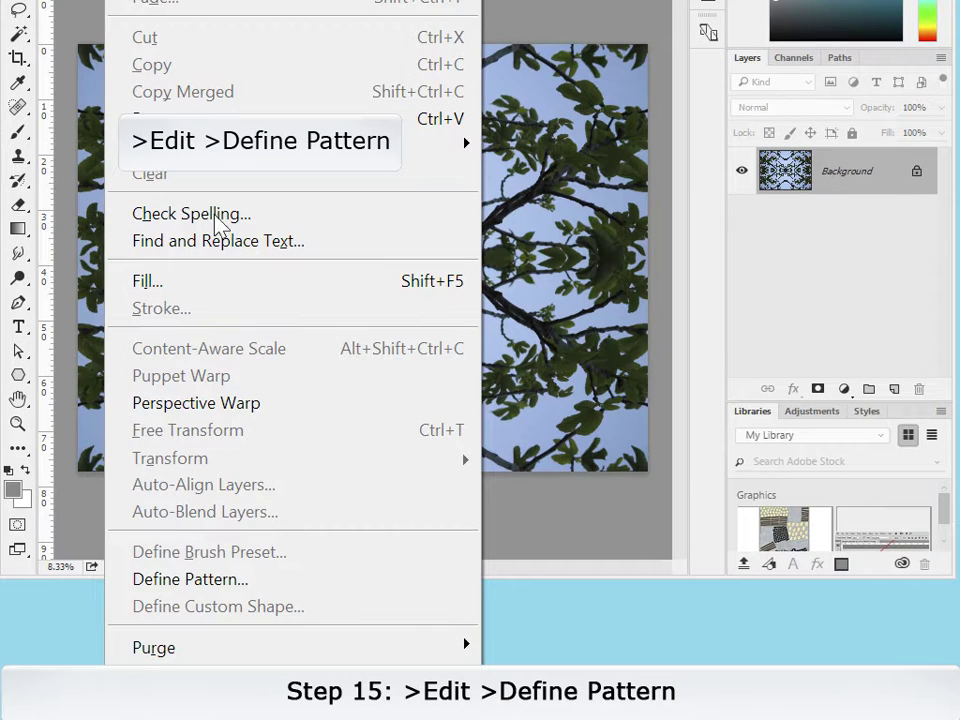
left_click(243, 590)
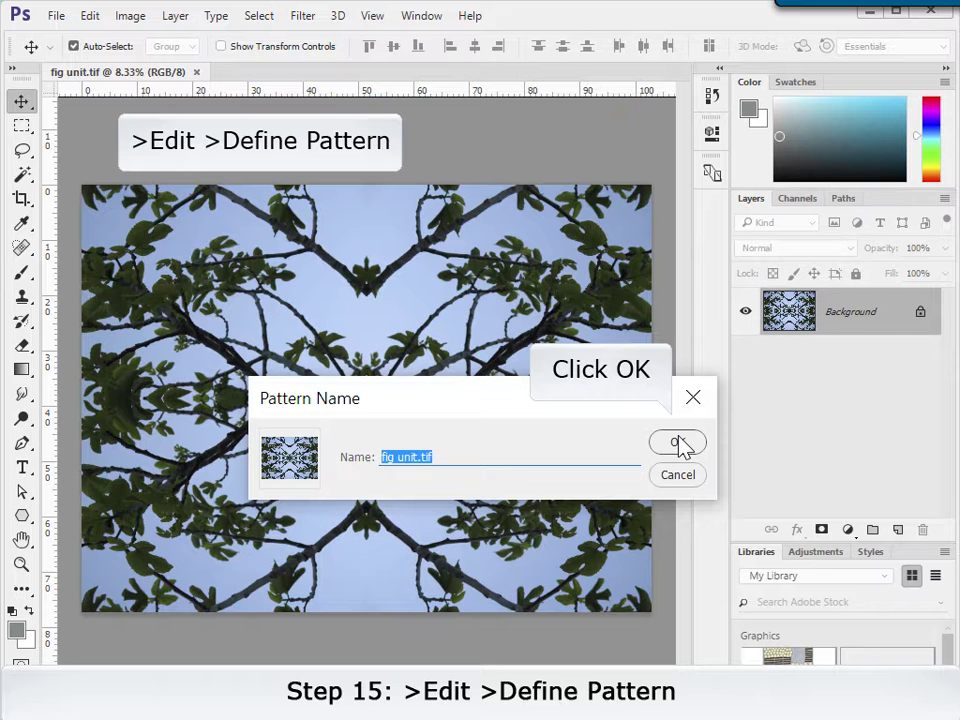
left_click(678, 443)
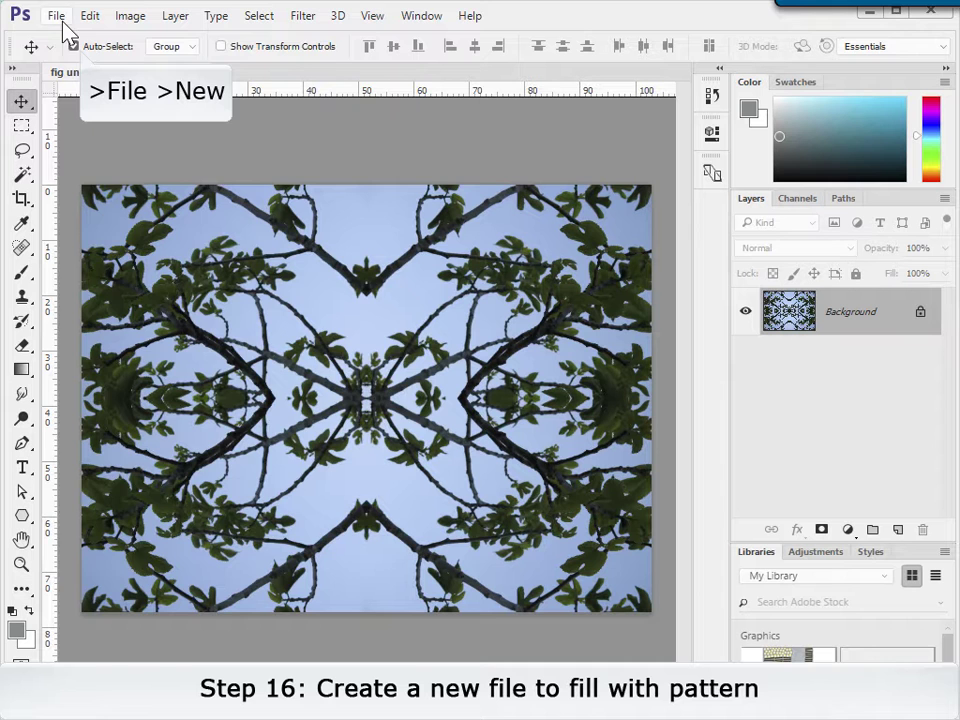
- Create a new RGB document, 100 × 100 cm at 150 ppi
left_click(60, 18)
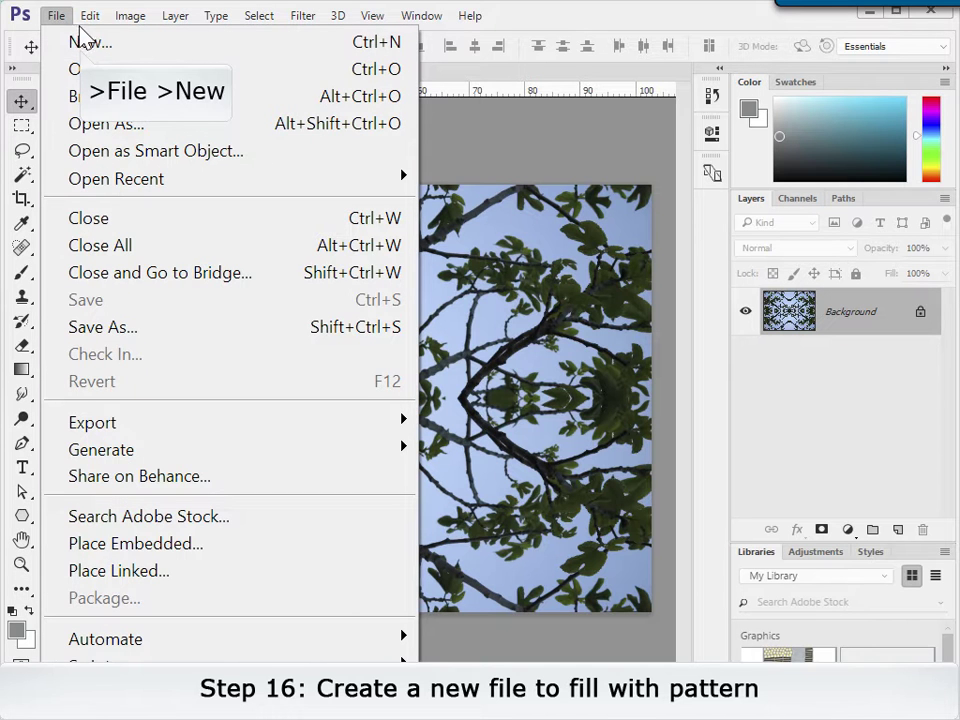
left_click(88, 44)
type("150")
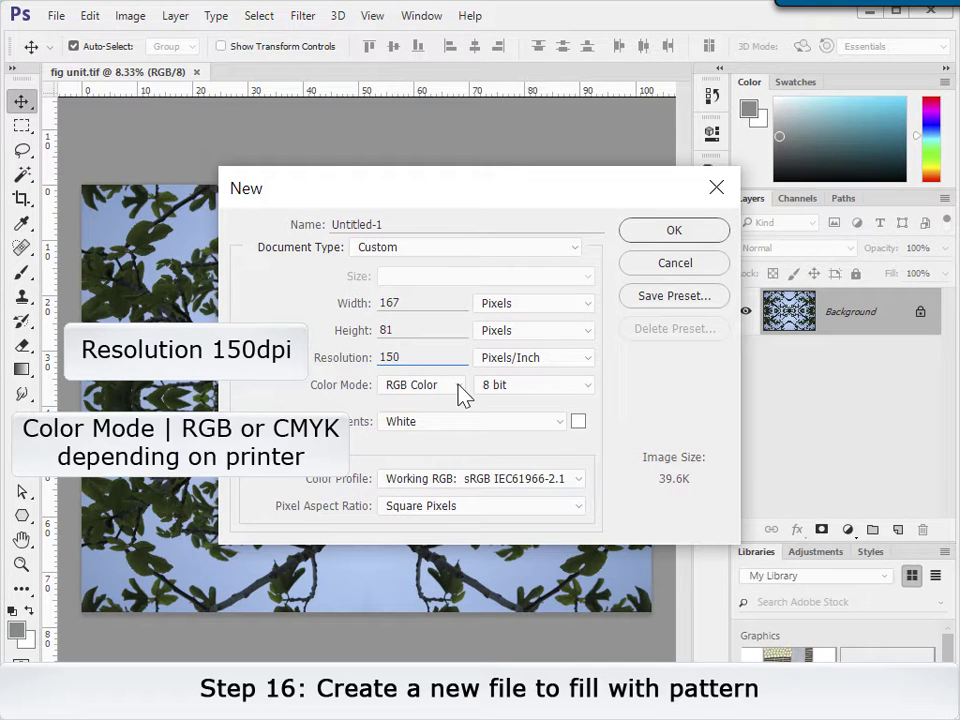
left_click(457, 392)
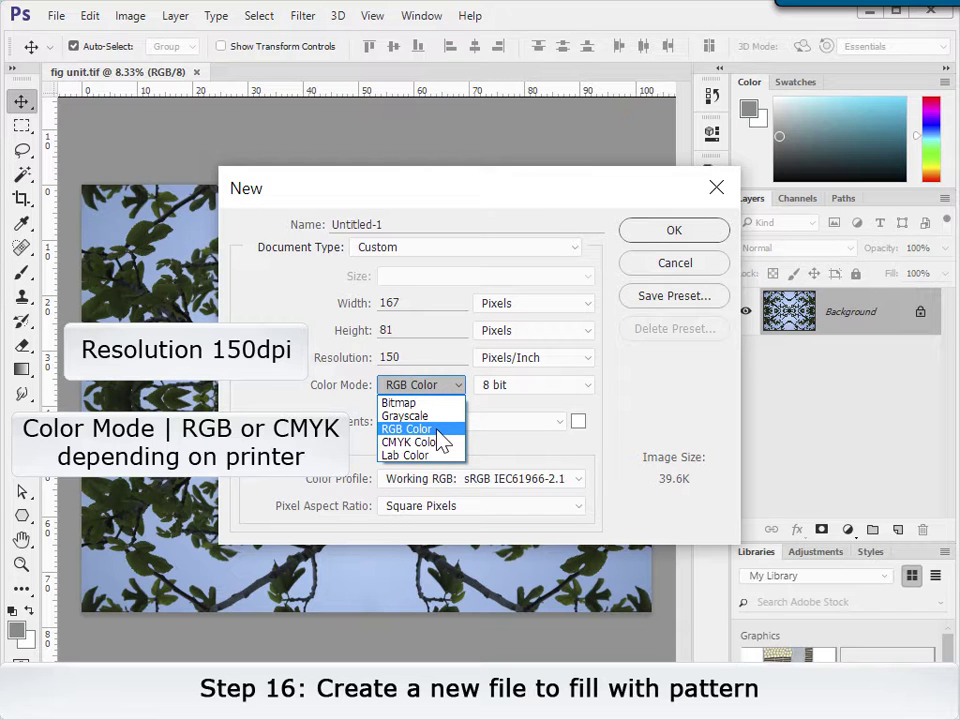
type("100")
key("Tab")
type("100")
left_click(664, 232)
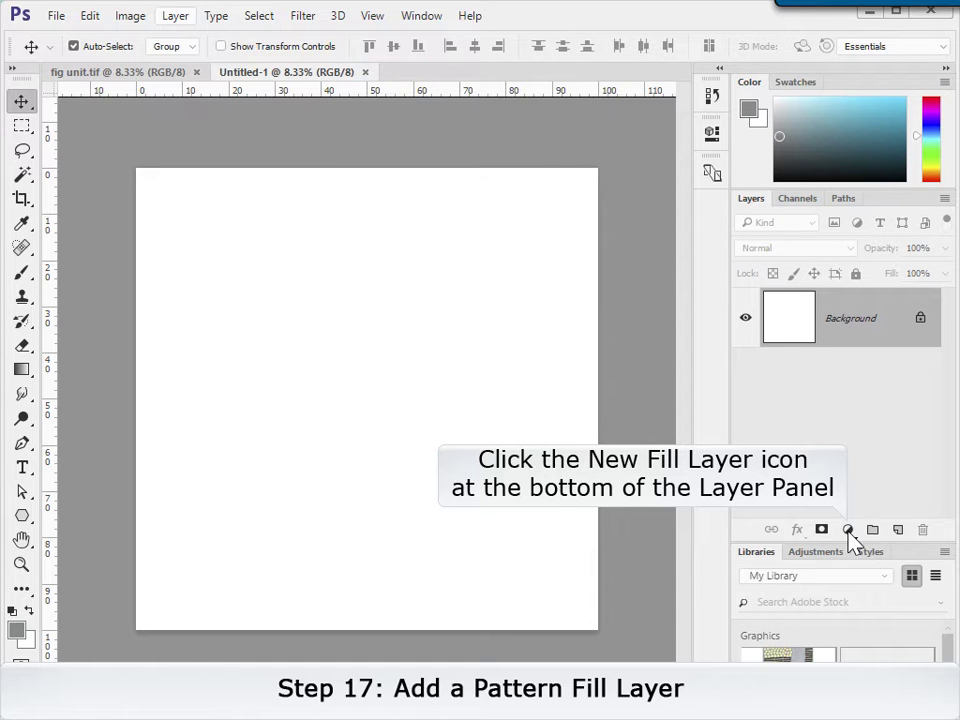
- Add a Pattern fill layer tiling the fig unit at 50% scale
left_click(848, 530)
left_click(852, 456)
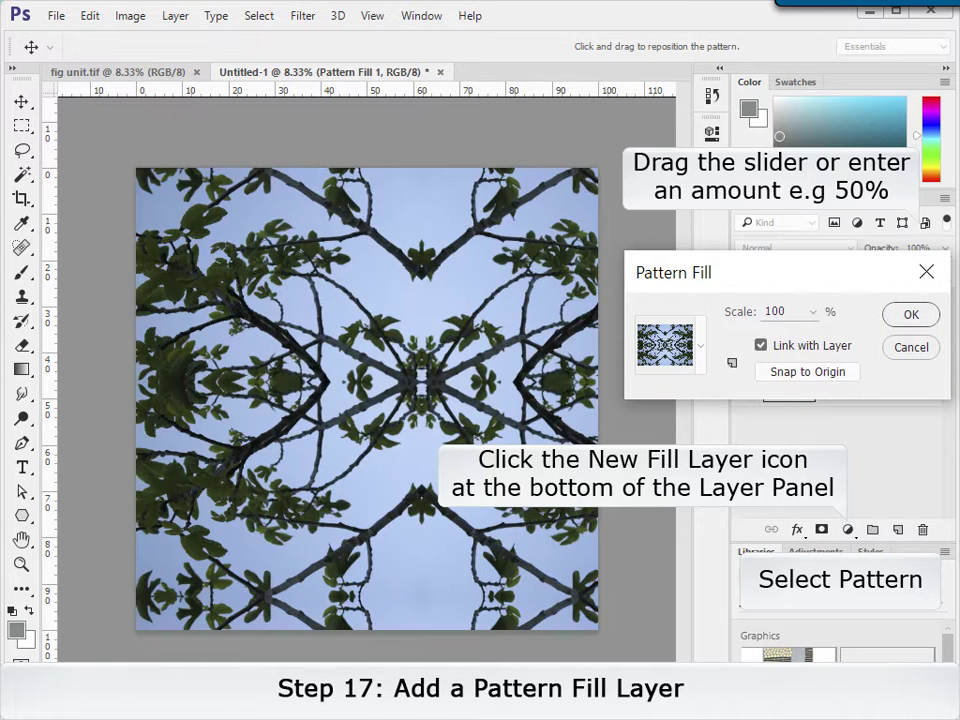
left_click(813, 312)
left_click_drag(813, 340, 806, 339)
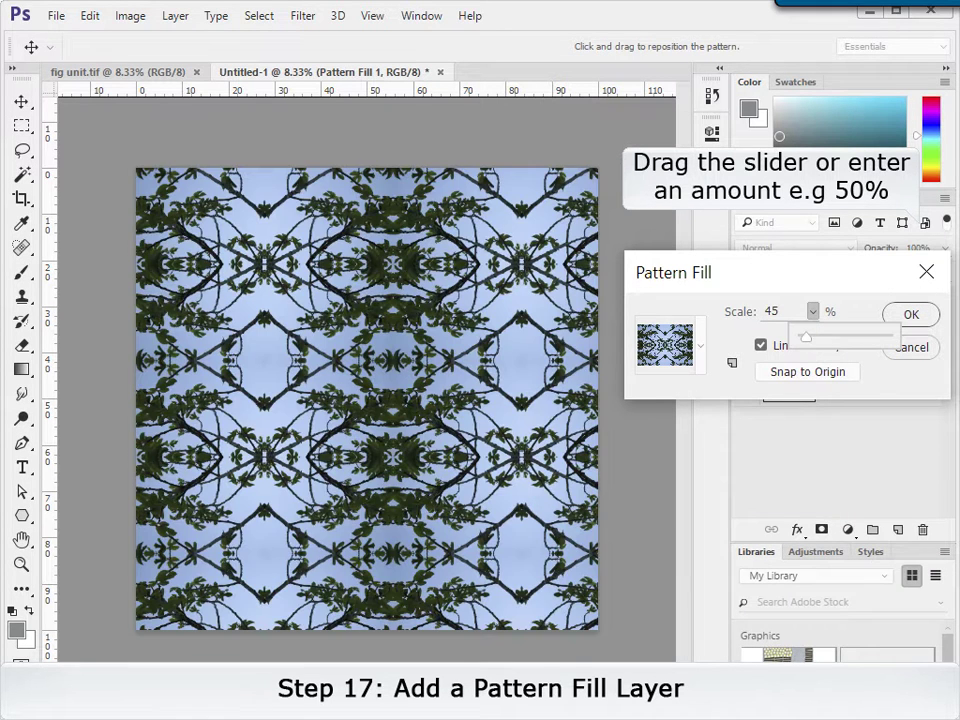
double_click(760, 312)
type("50")
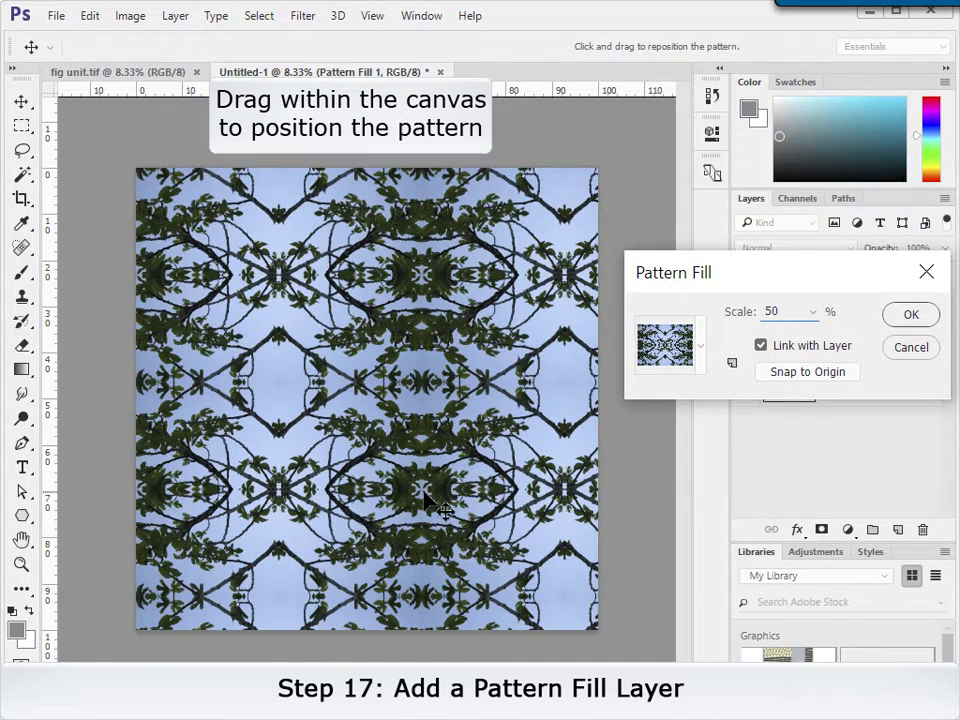
- Reduce the fig pattern to 25% scale and drag its tiles into a new position
left_click_drag(418, 493, 371, 399)
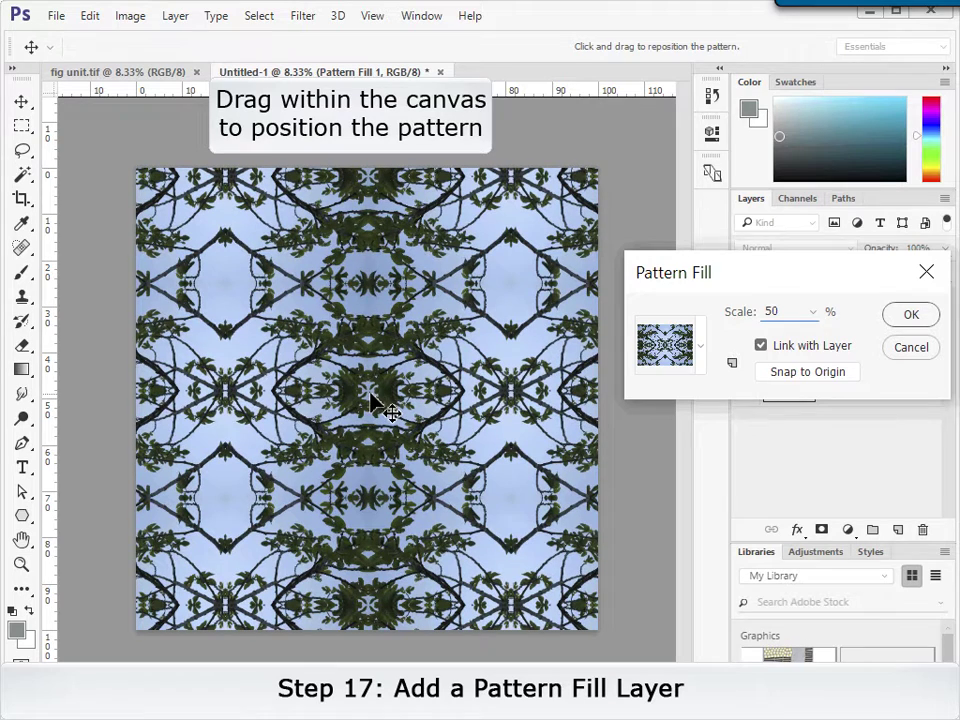
type("25")
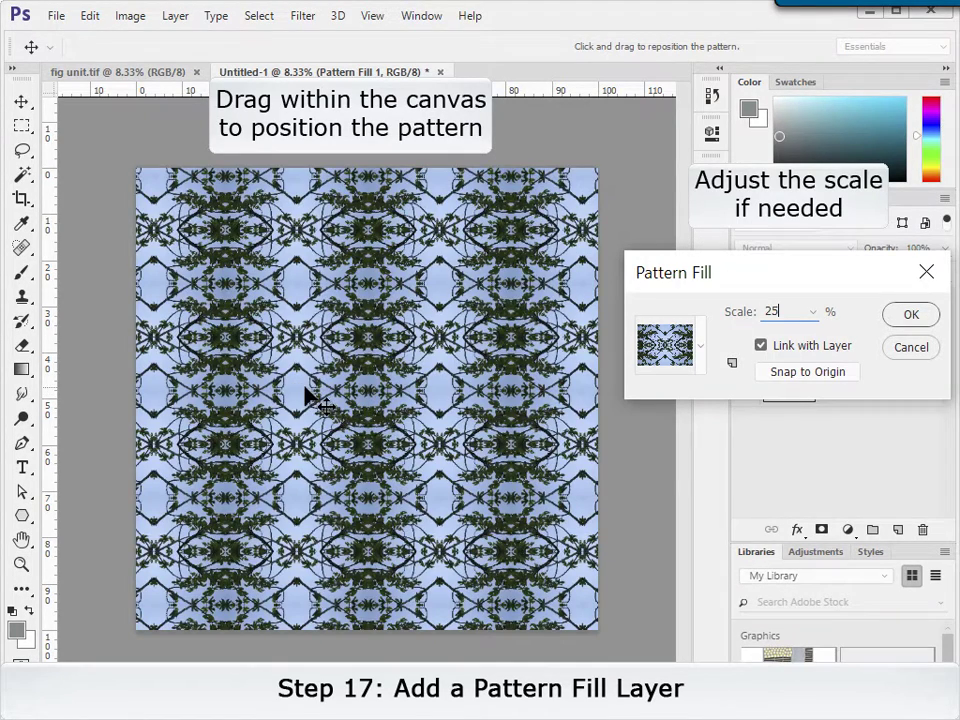
mouse_move(305, 397)
left_mouse_down()
mouse_move(317, 420)
mouse_move(305, 444)
left_mouse_up()
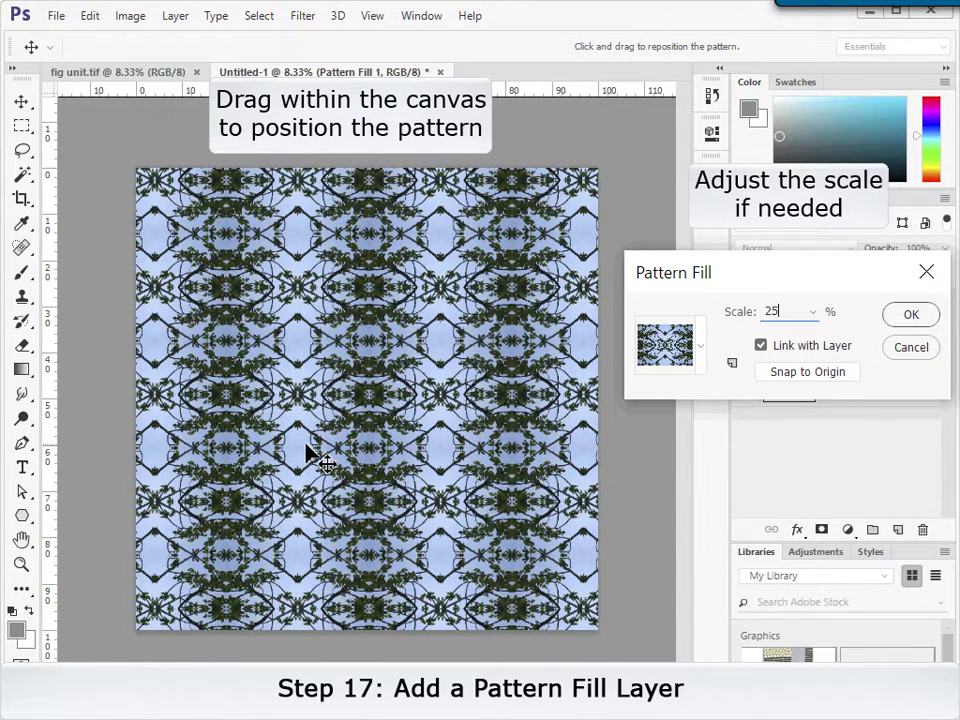
- Change the Pattern Fill 1 layer to 40% scale, shift its tiles up and left, and confirm
left_click(911, 316)
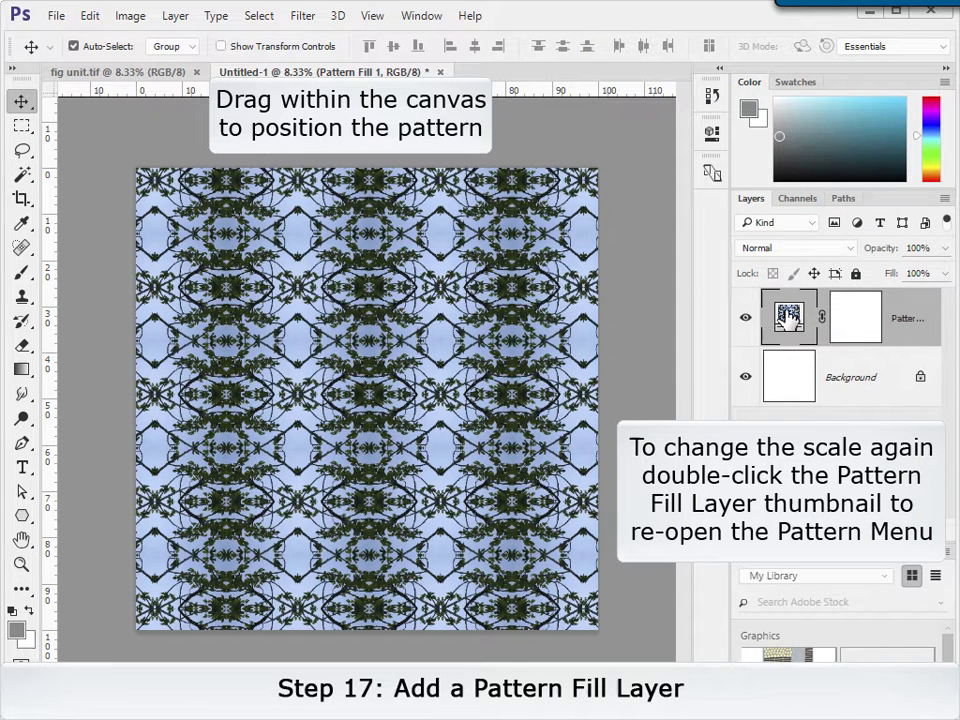
double_click(788, 316)
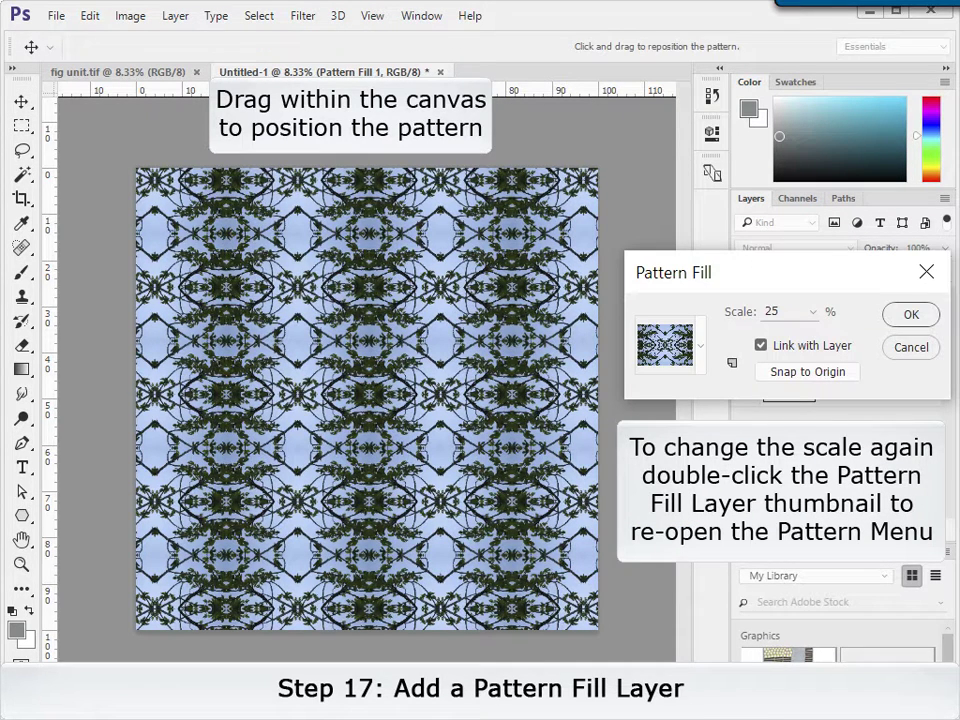
double_click(758, 311)
type("40")
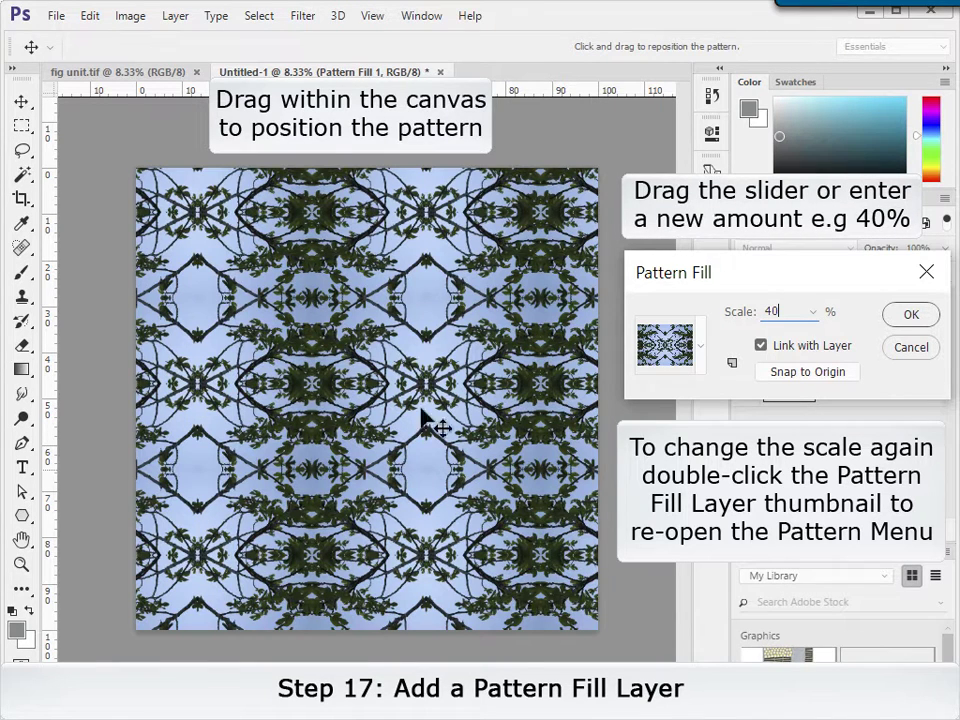
left_click_drag(425, 480, 370, 423)
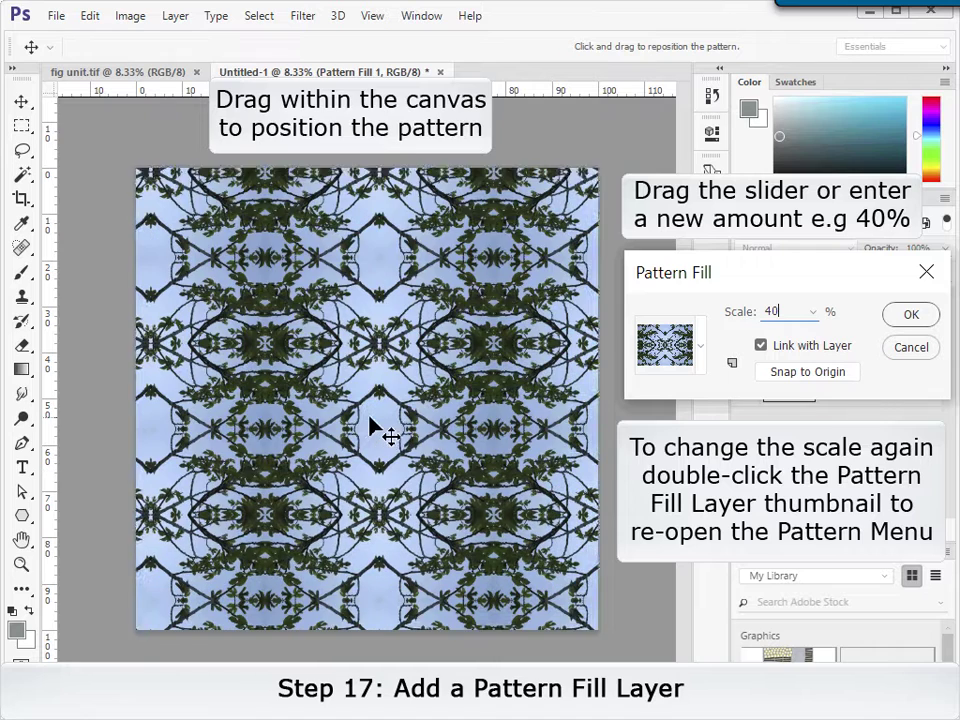
left_click_drag(370, 425, 366, 406)
left_click(911, 314)
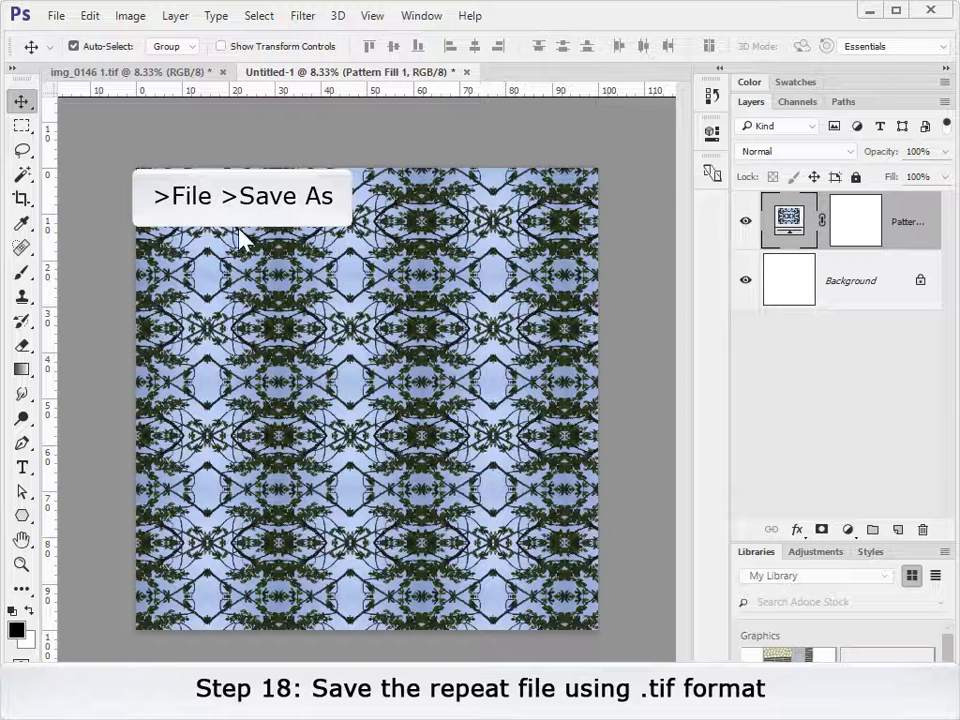
- Save the document as 'fig repeat.tif' in TIFF format with no compression
left_click(55, 16)
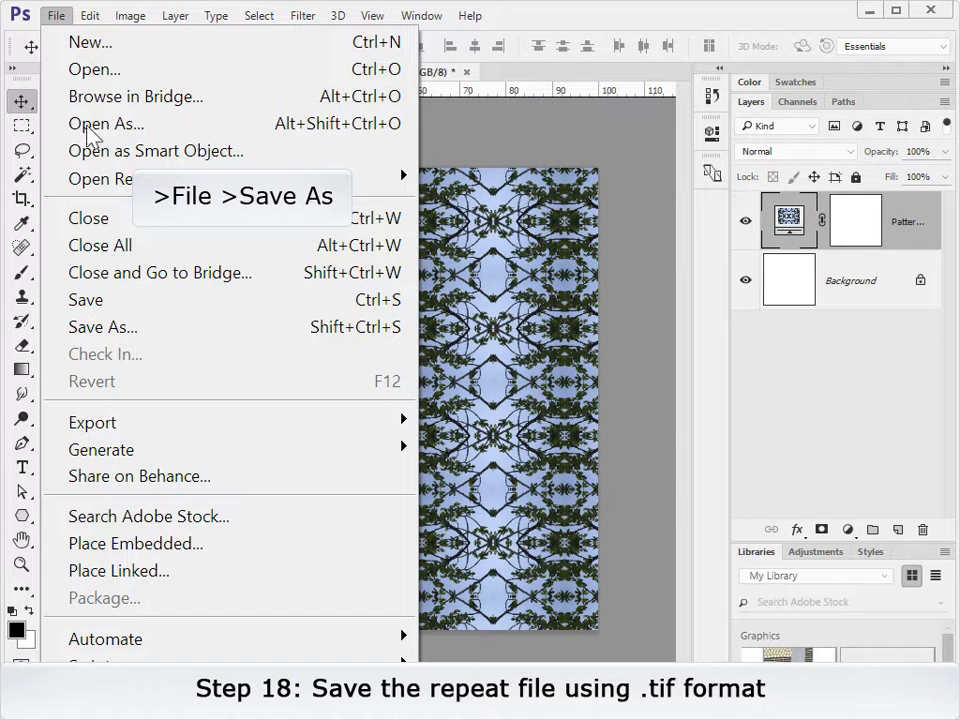
left_click(96, 333)
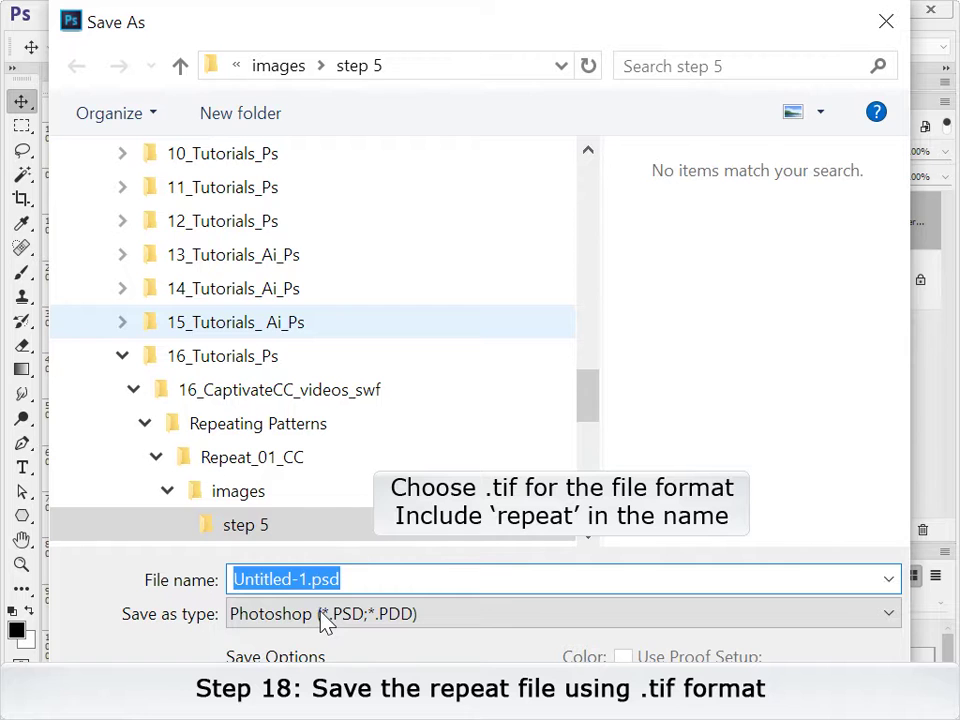
left_click(324, 616)
left_click(326, 586)
type("repeat")
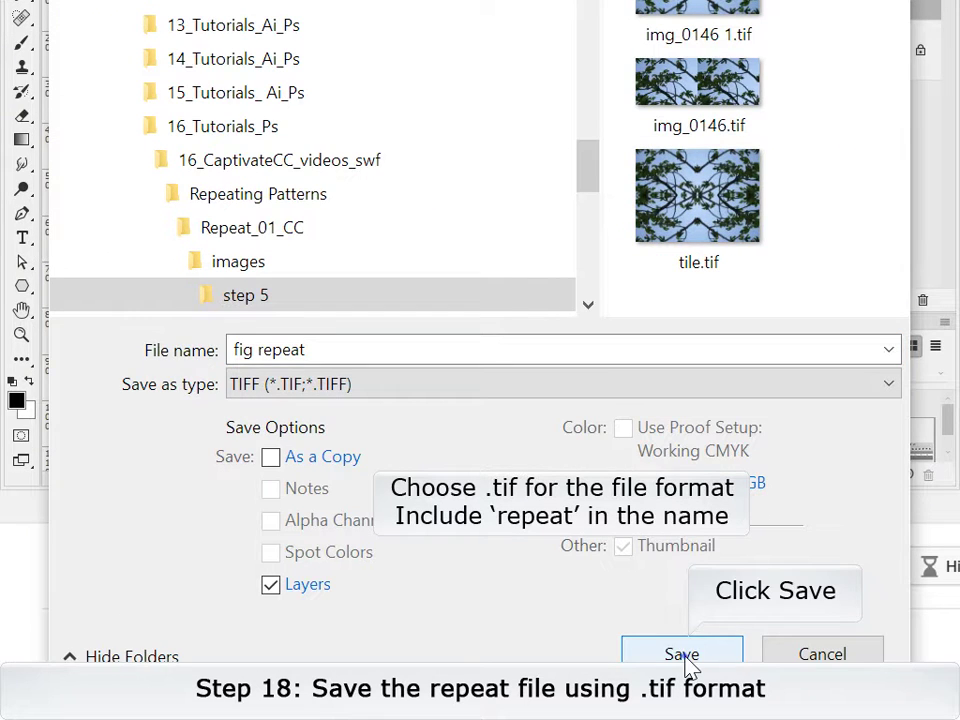
left_click(684, 662)
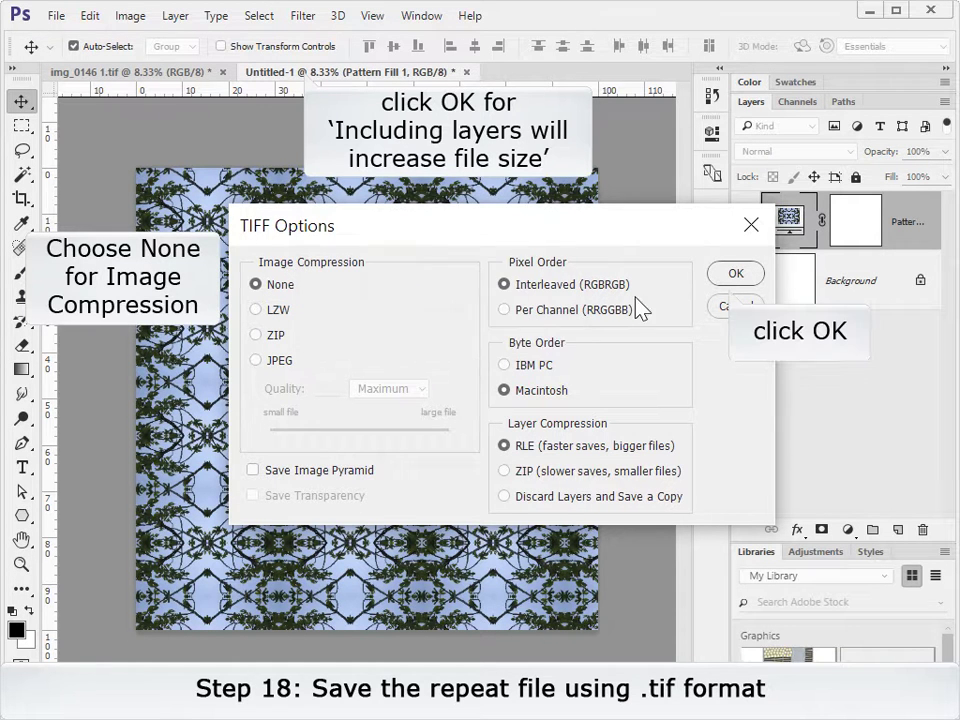
left_click(733, 276)
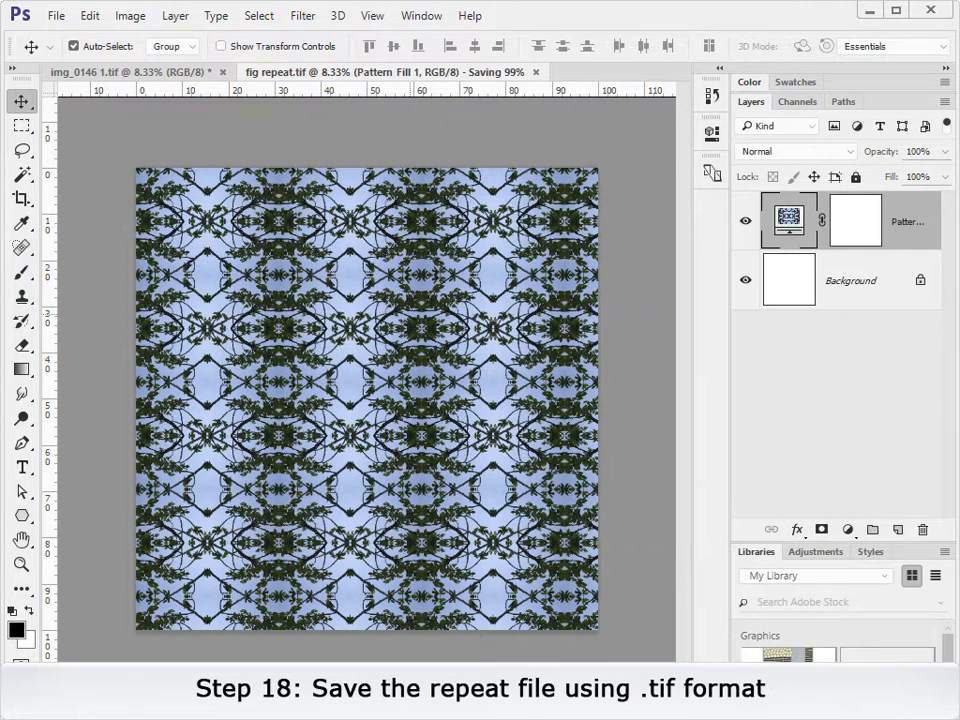